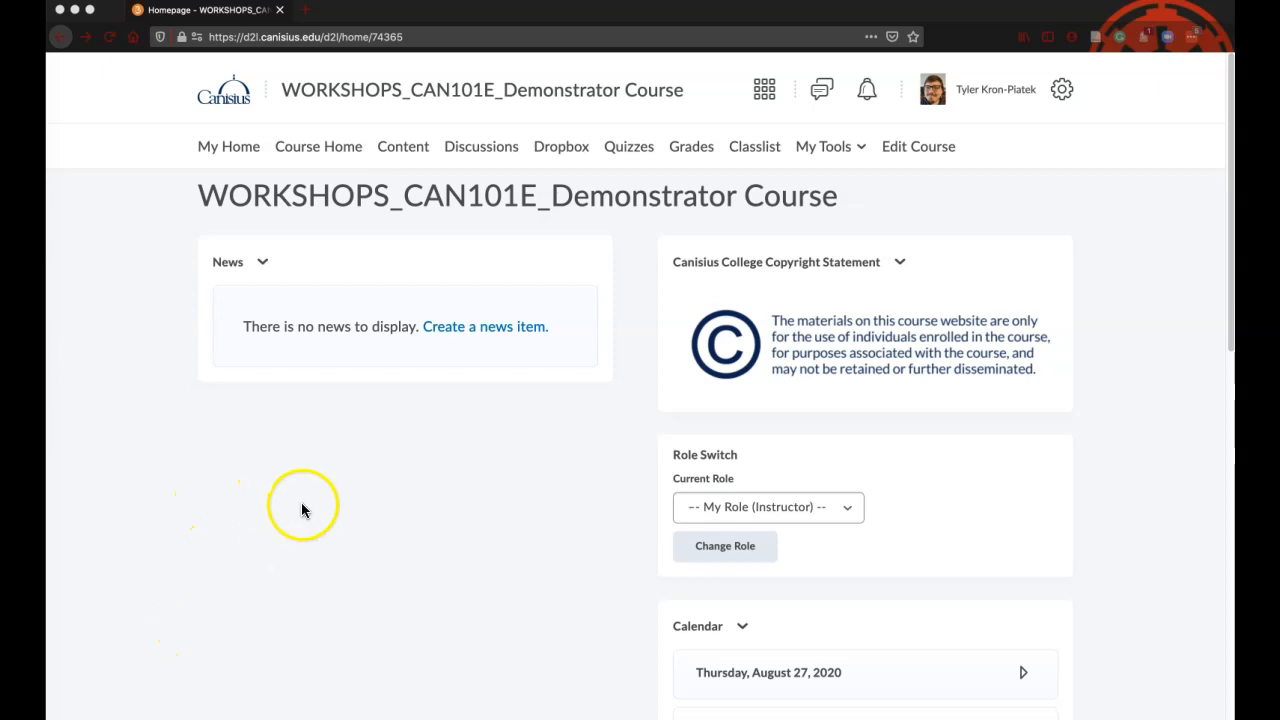
Open the restrictions of the Q1- ONL grade item from the course gradebook for editing
scroll(390, 492, "down", 1)
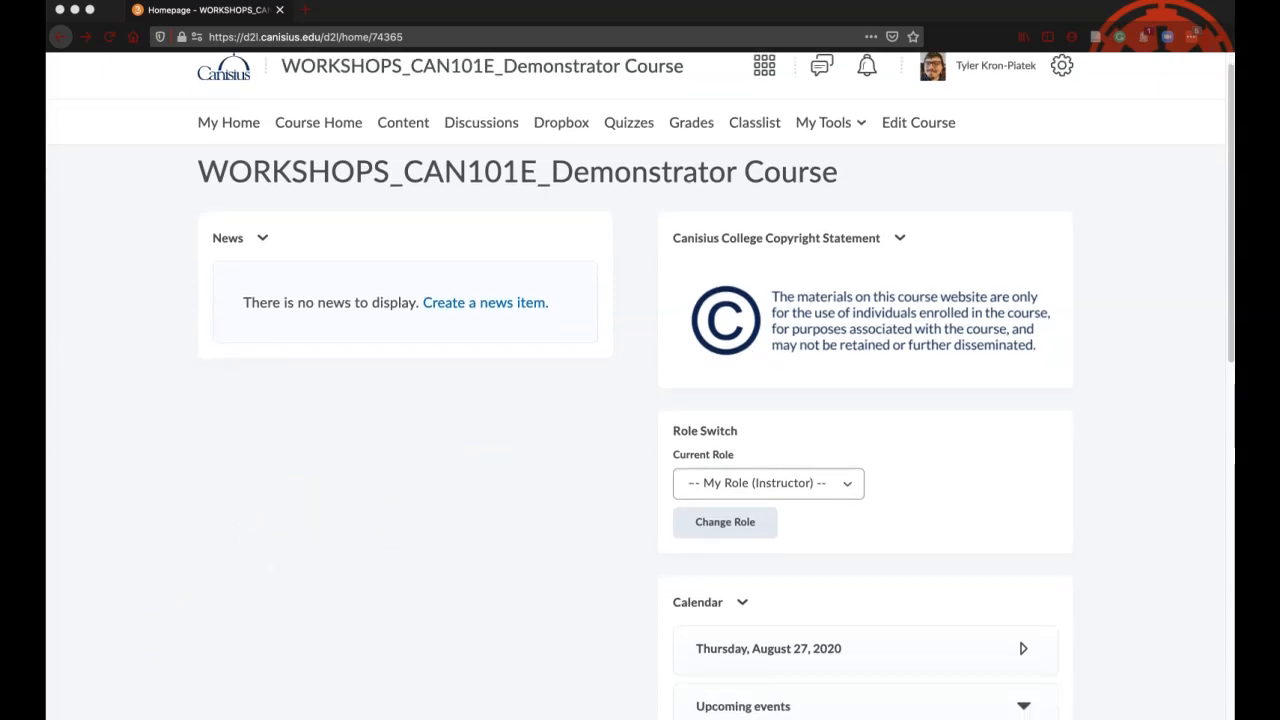
left_click(697, 128)
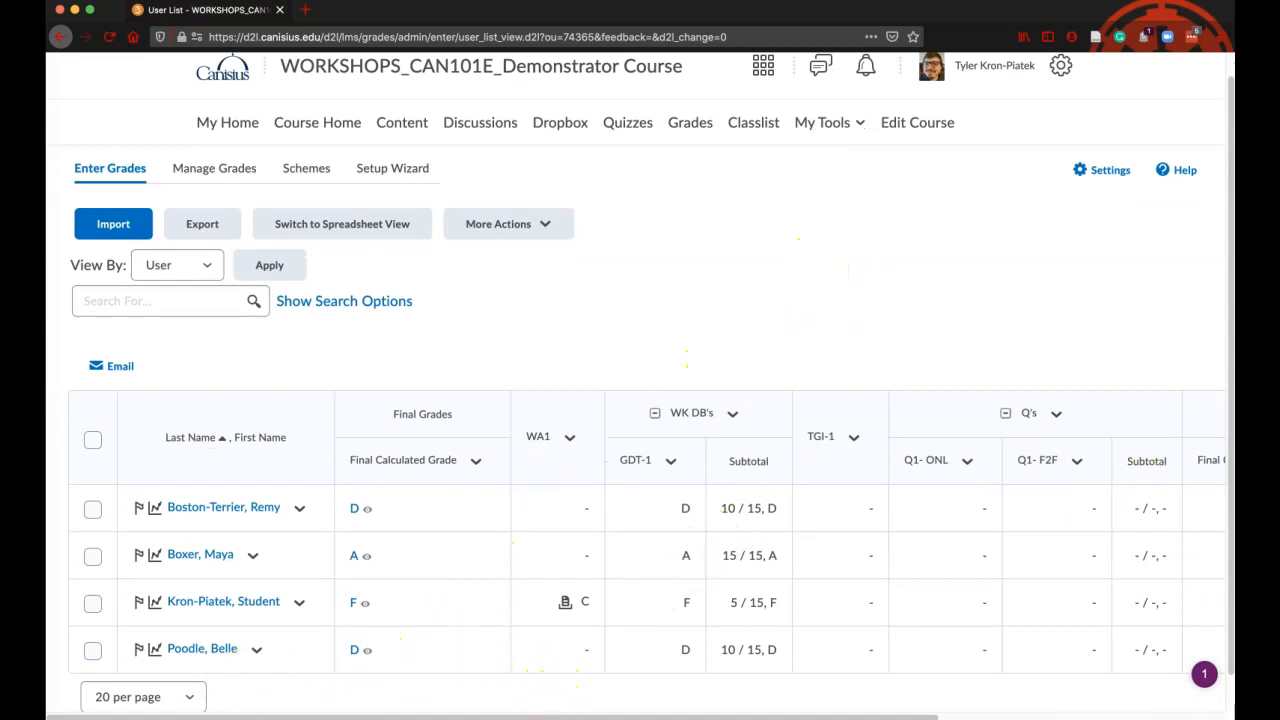
left_click_drag(566, 711, 805, 708)
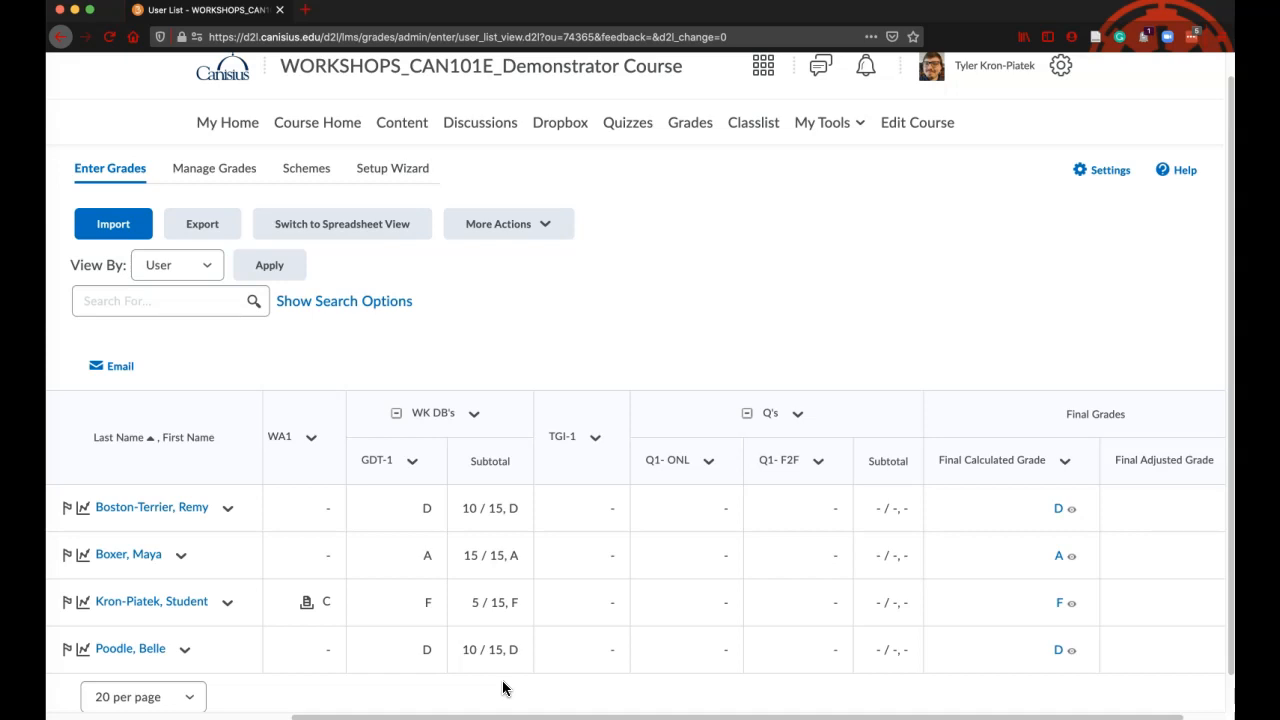
left_click(710, 463)
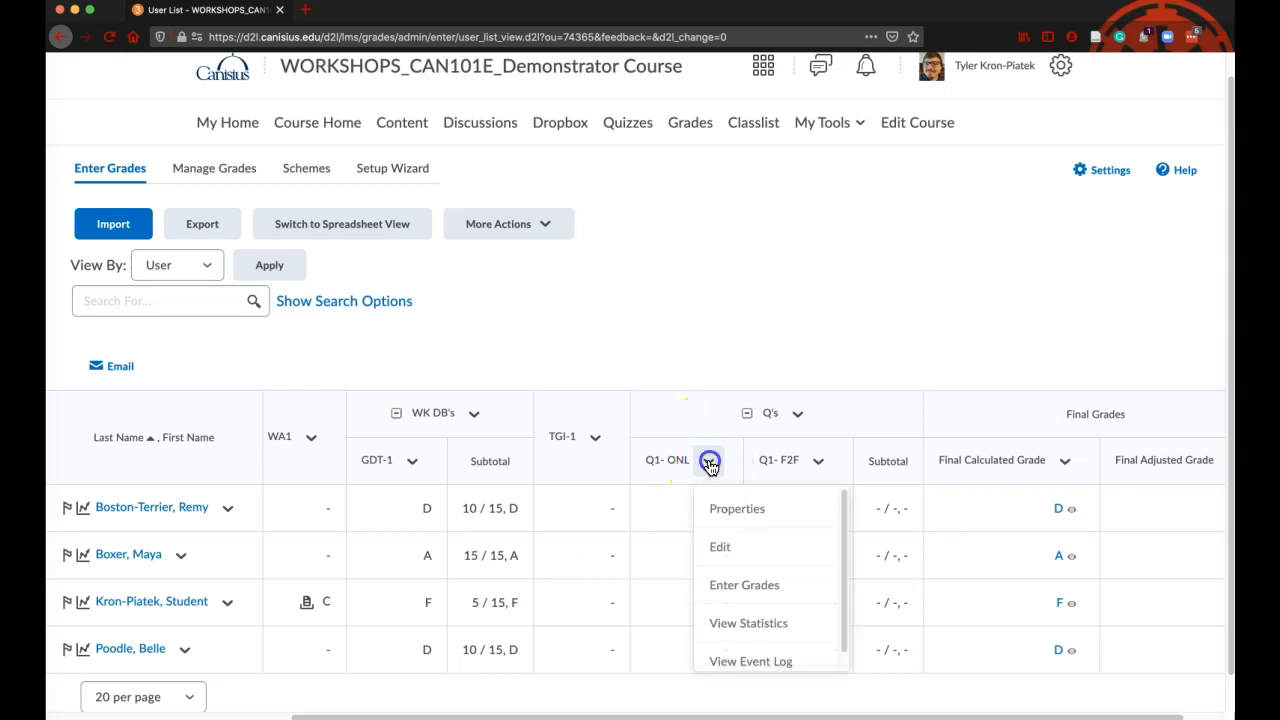
left_click(734, 546)
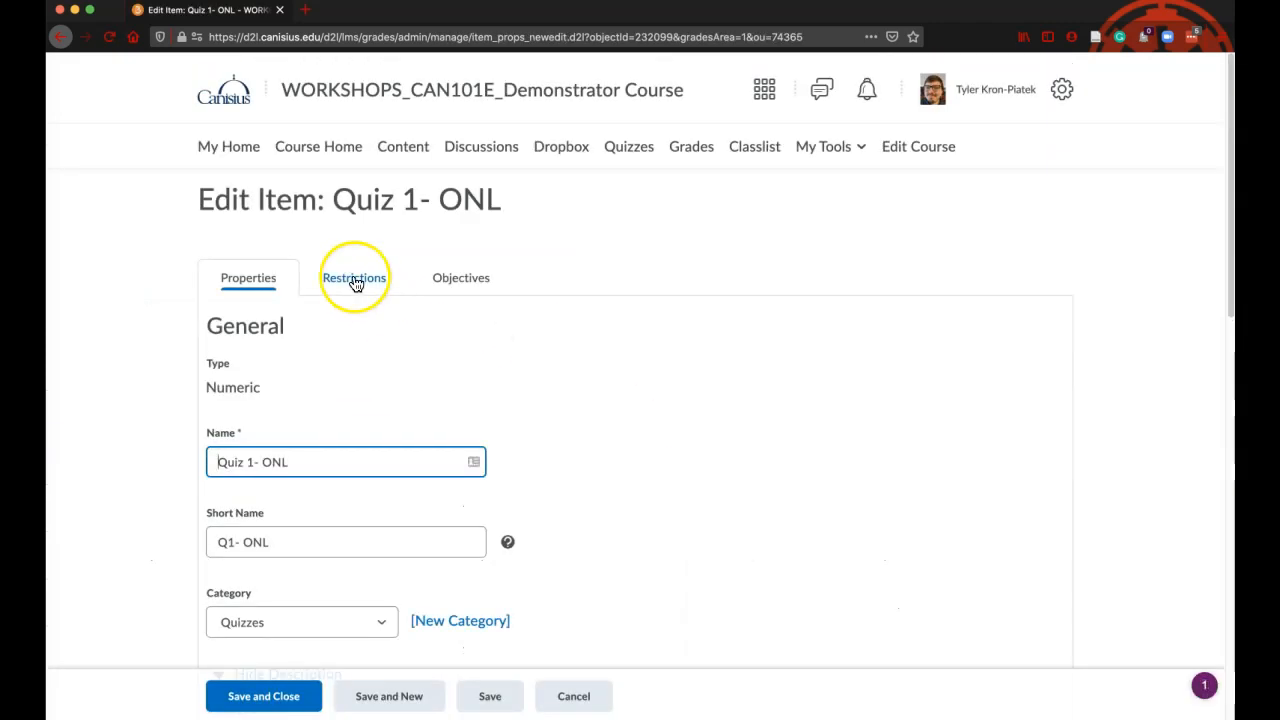
left_click(348, 283)
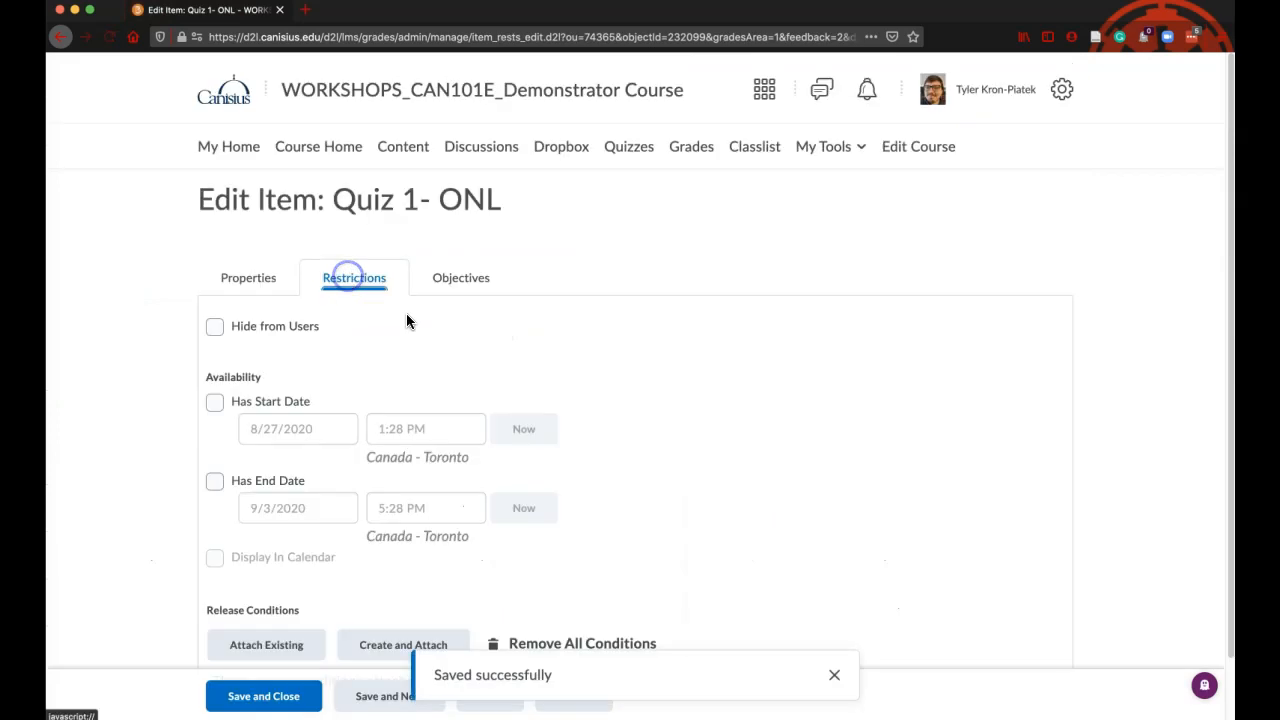
scroll(653, 378, "down", 1)
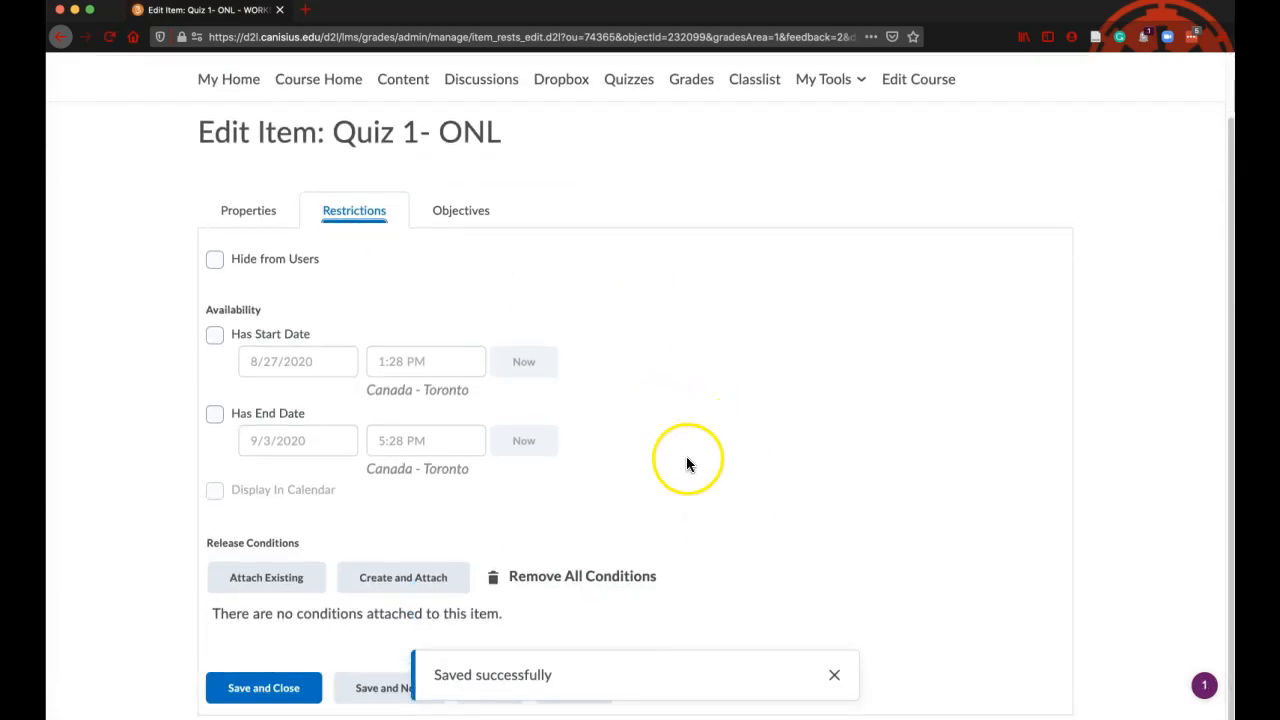
left_click(834, 675)
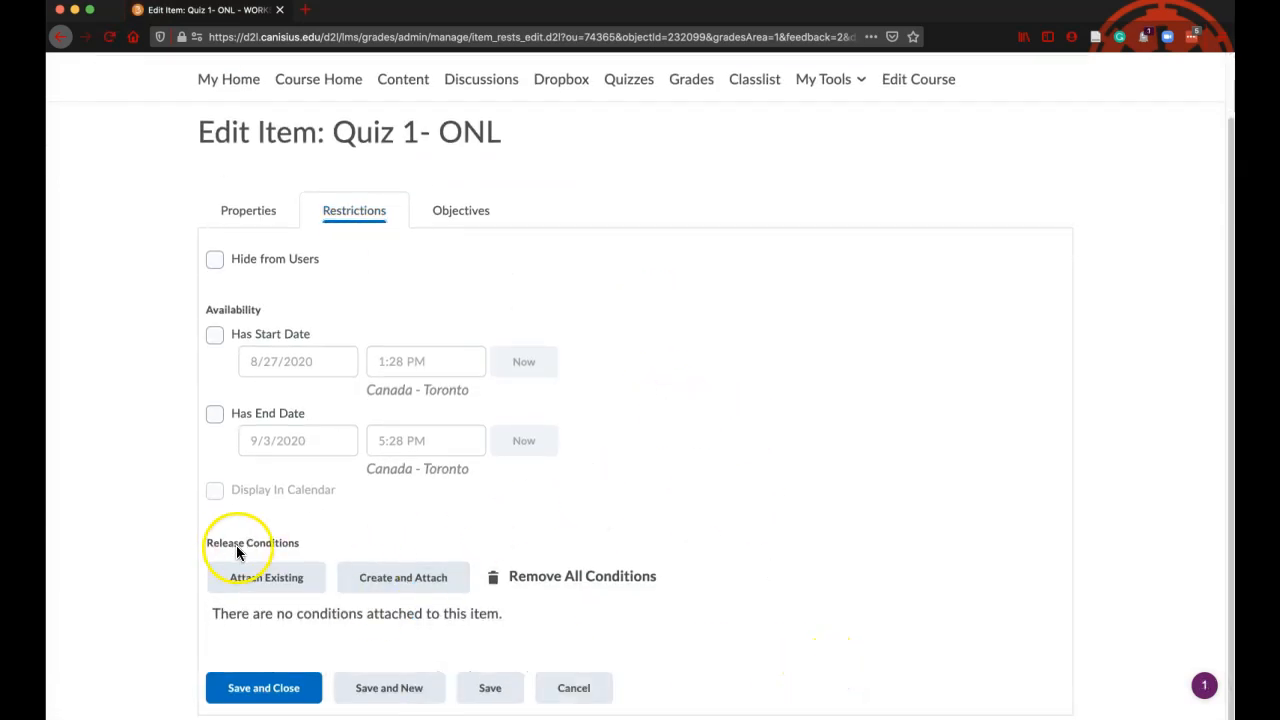
Create and attach a Group enrollment release condition for the Online Only group to the Quiz 1- ONL grade item
left_click(407, 580)
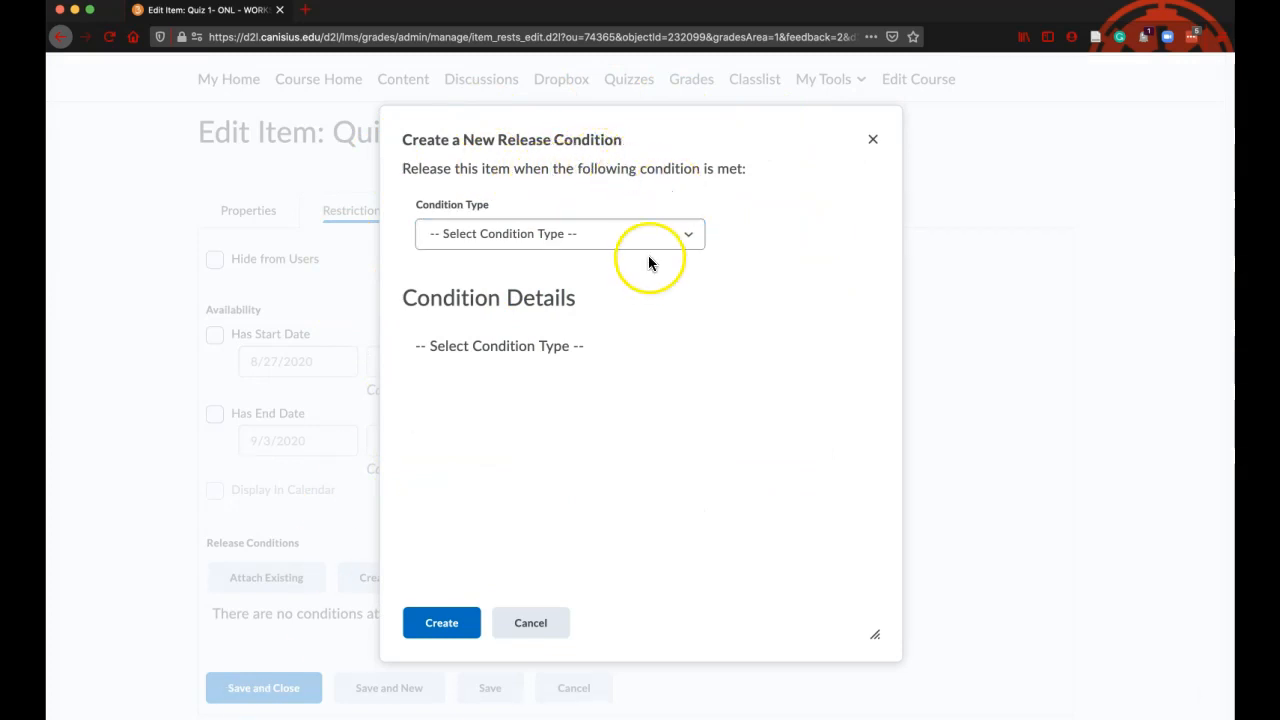
left_click(570, 240)
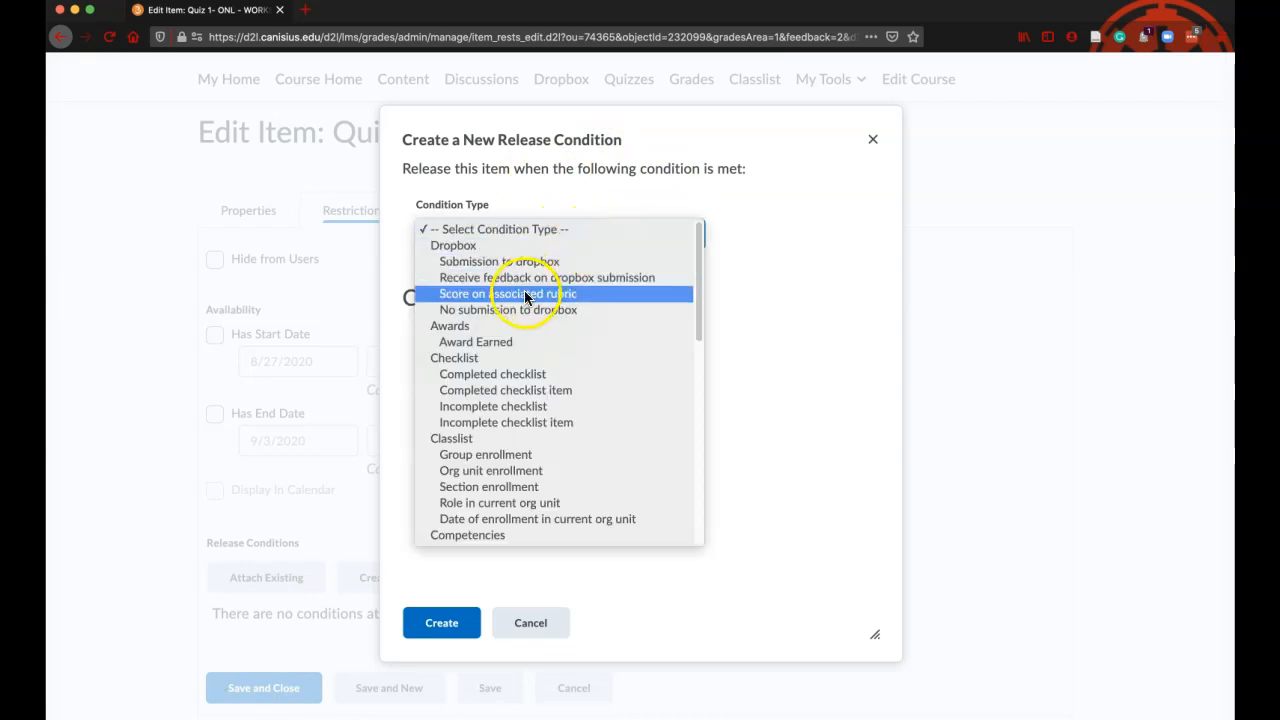
left_click(496, 456)
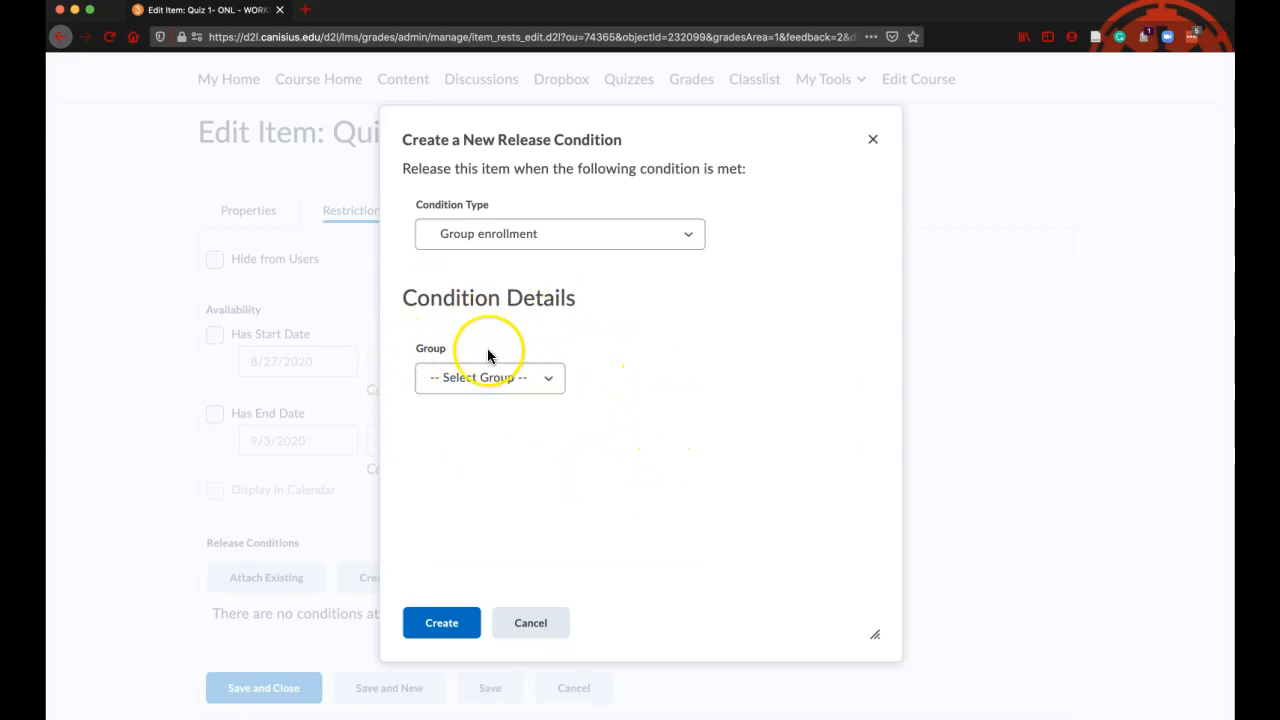
left_click(505, 380)
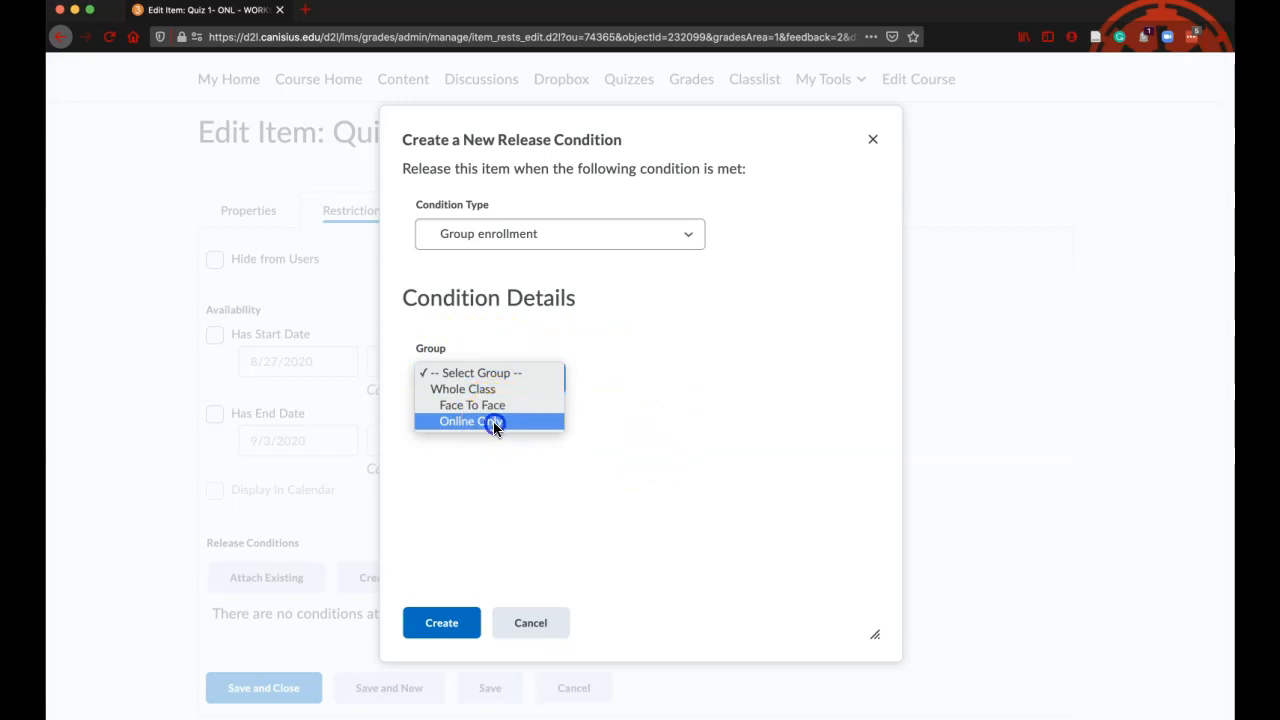
left_click(493, 421)
left_click_drag(515, 126, 651, 166)
left_click(581, 123)
left_click_drag(579, 139, 414, 517)
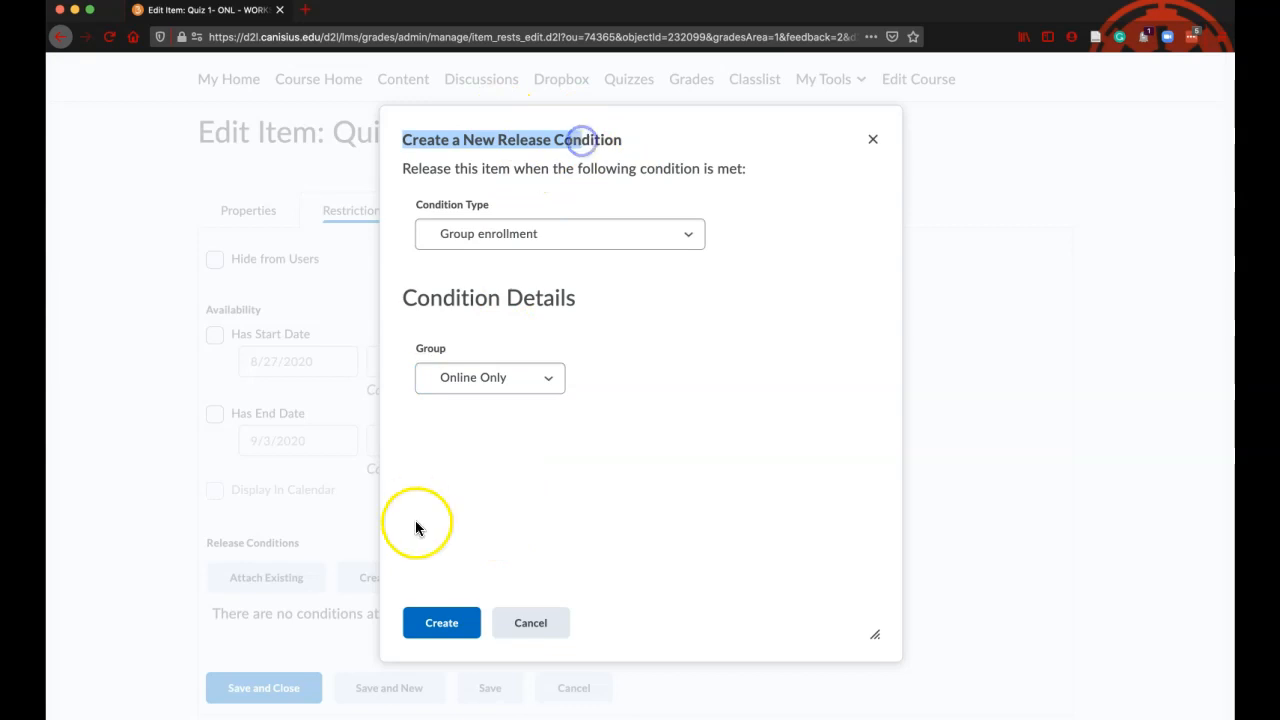
left_click(449, 626)
Keep the release requirement at "All conditions must be met" and save and close the grade item
scroll(703, 446, "down", 2)
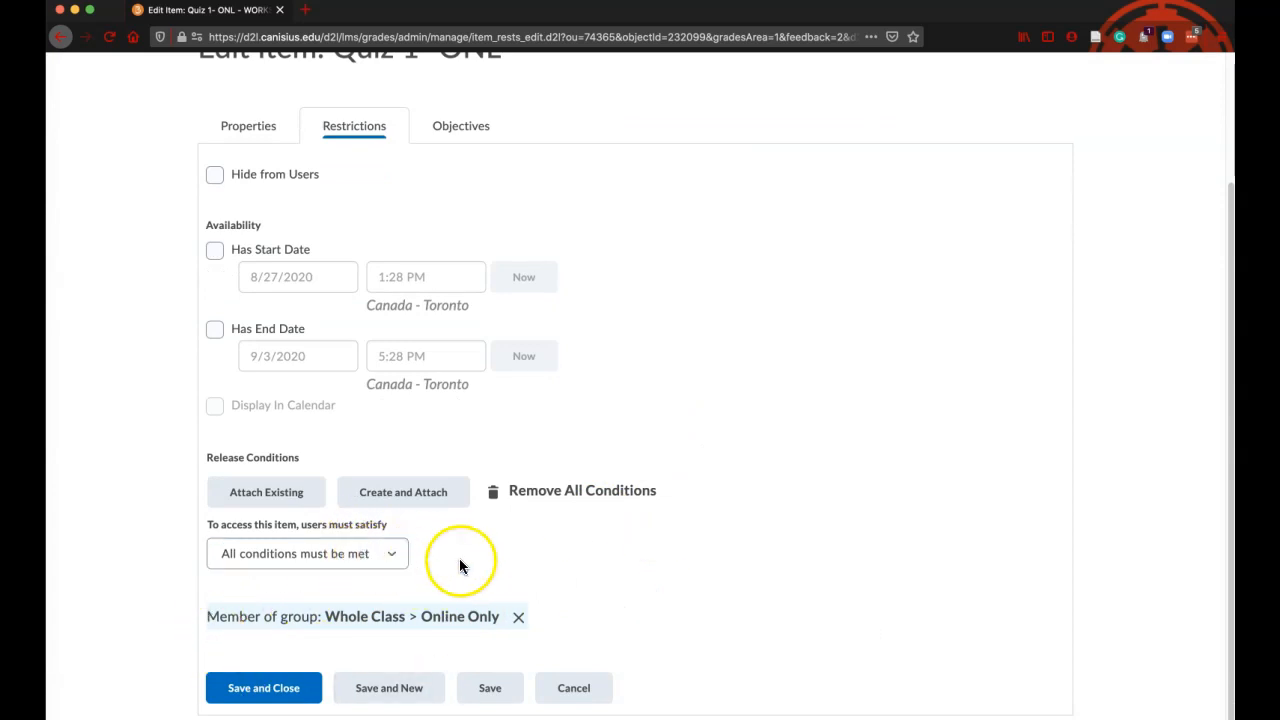
left_click(390, 558)
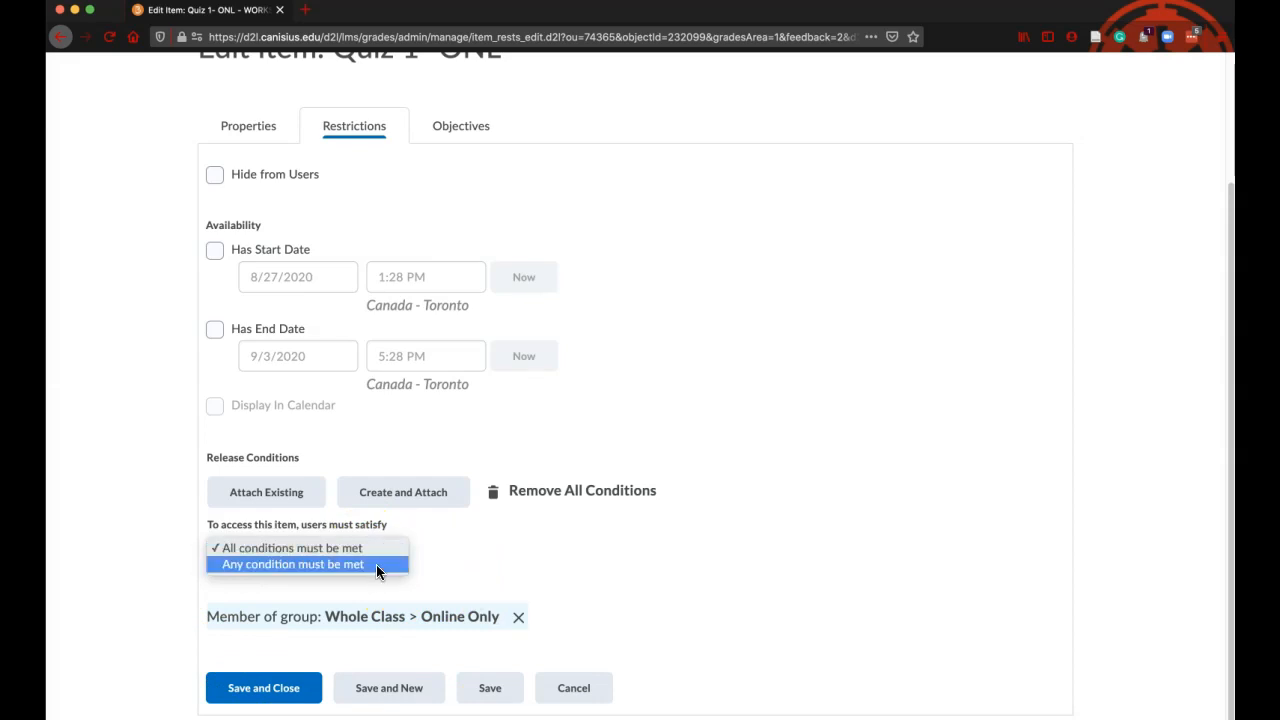
left_click(585, 597)
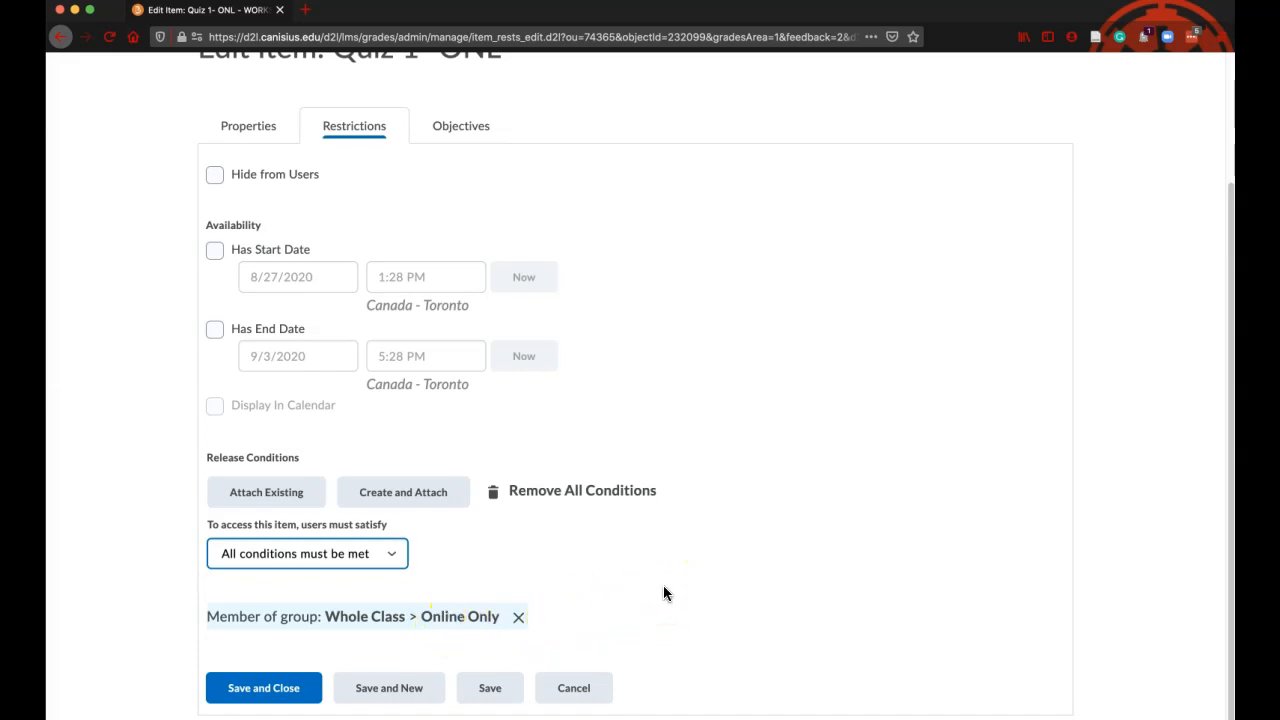
left_click(294, 689)
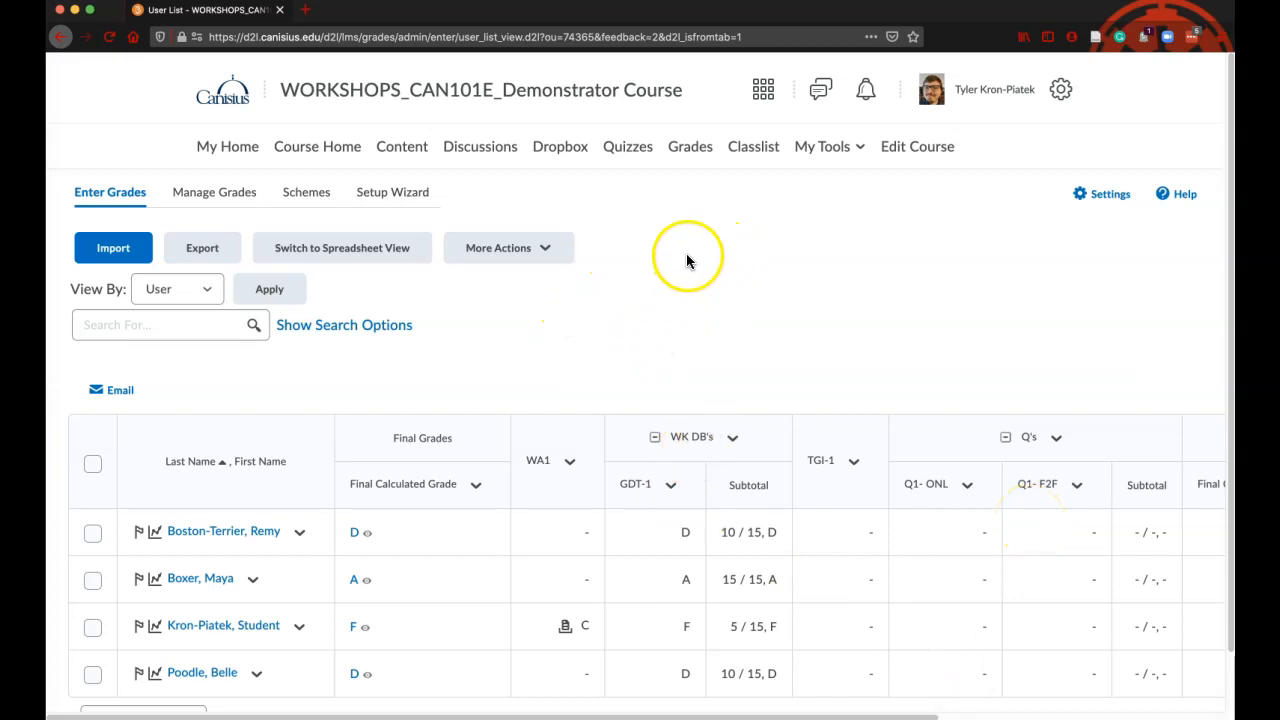
Open the restrictions of the quiz Quiz 1- ONL for editing, down to its release conditions
left_click(626, 148)
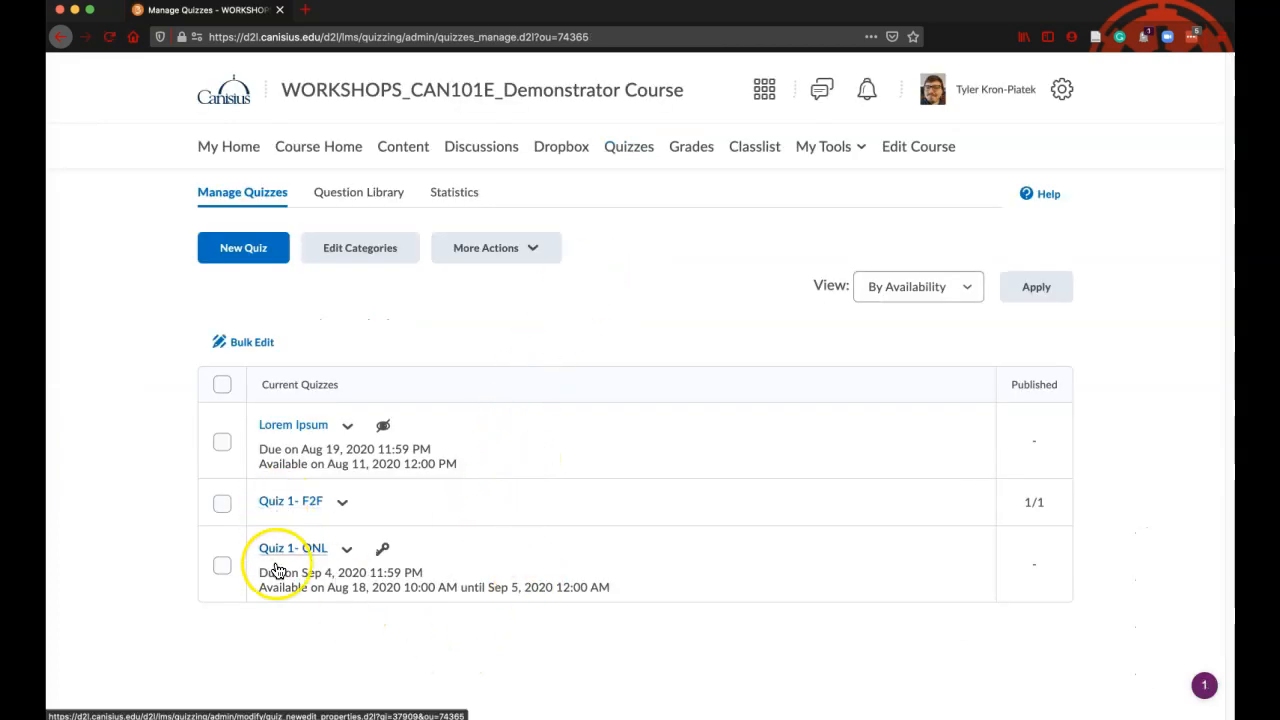
left_click(345, 551)
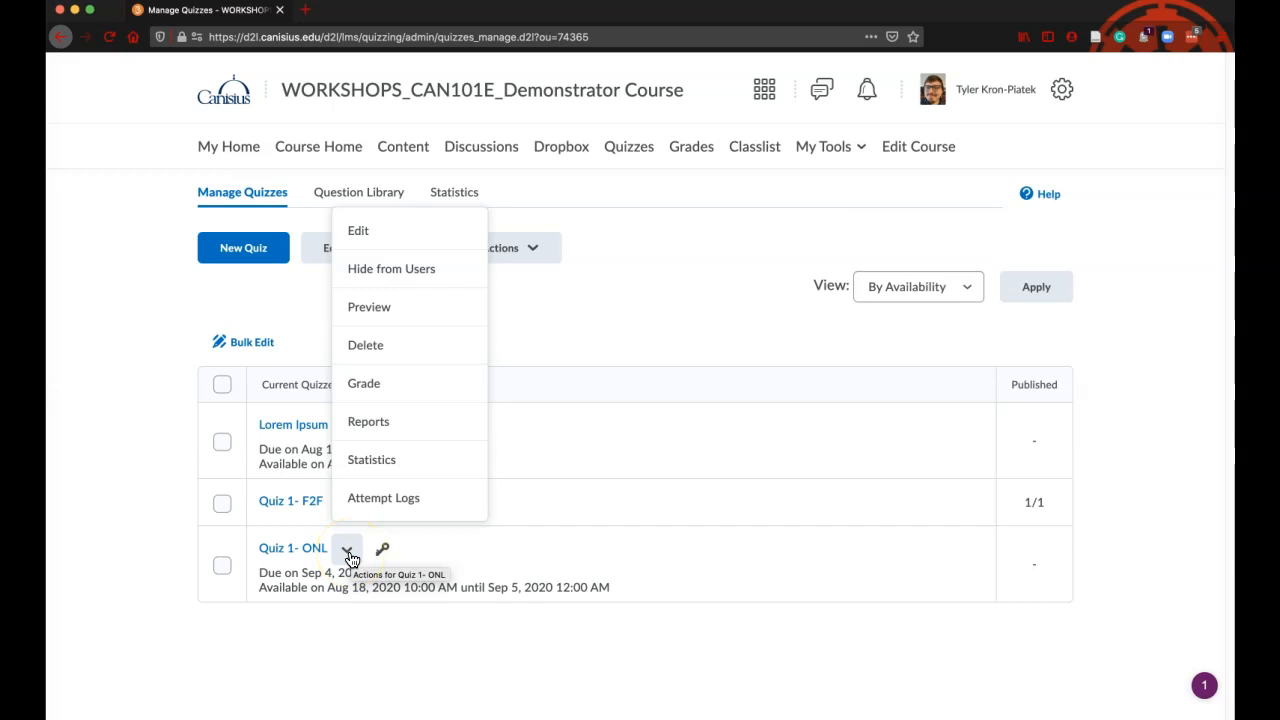
left_click(362, 232)
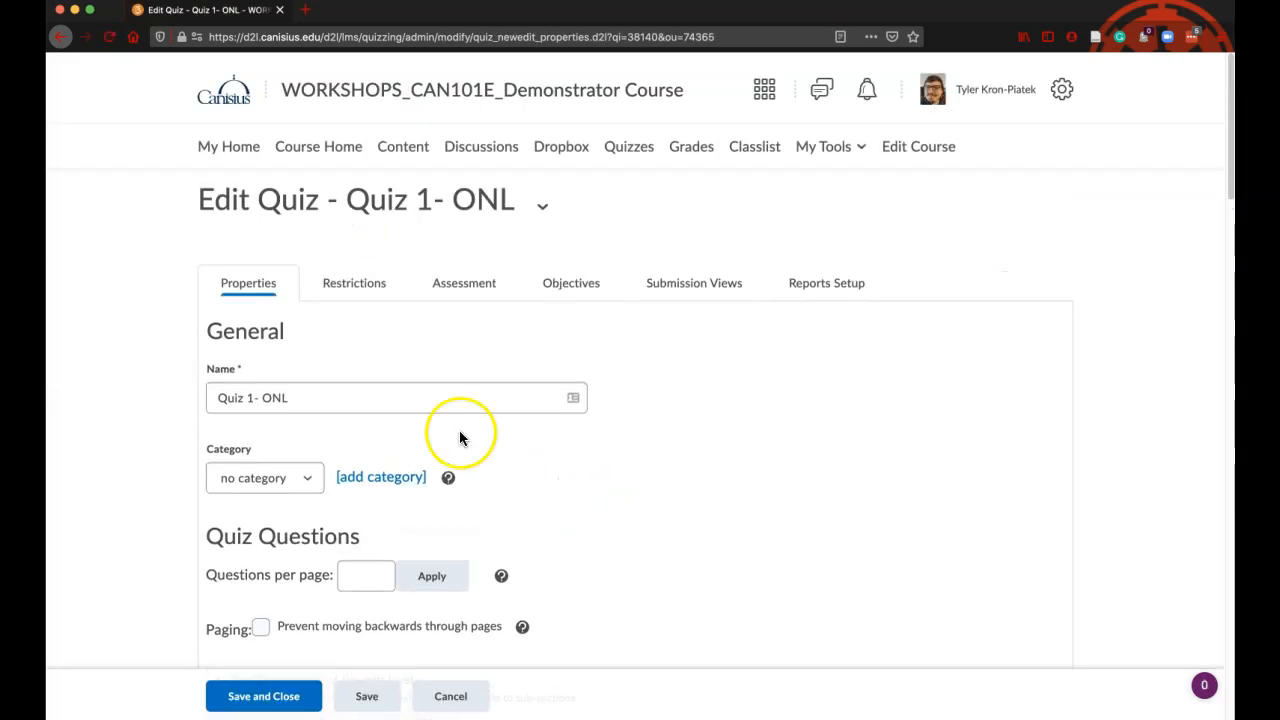
left_click(342, 282)
scroll(642, 432, "down", 5)
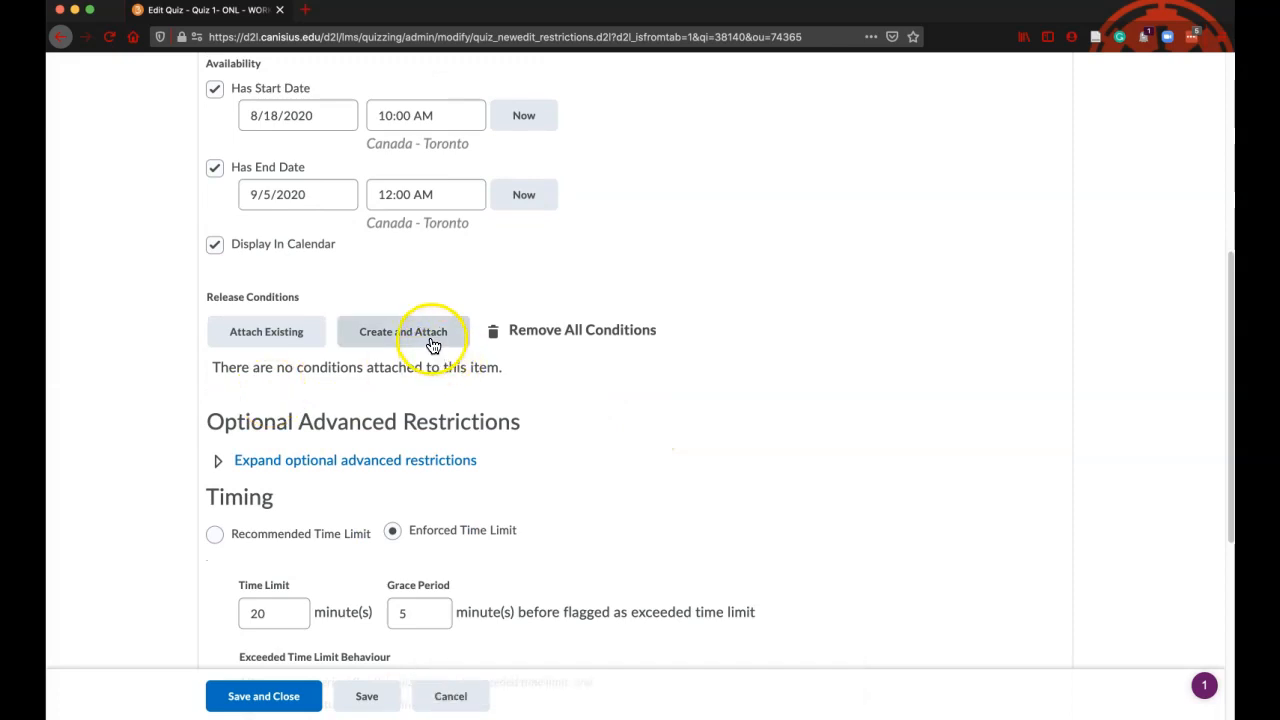
Attach the existing condition "Member of group: Whole Class > Online Only" to the quiz and save it
left_click(278, 338)
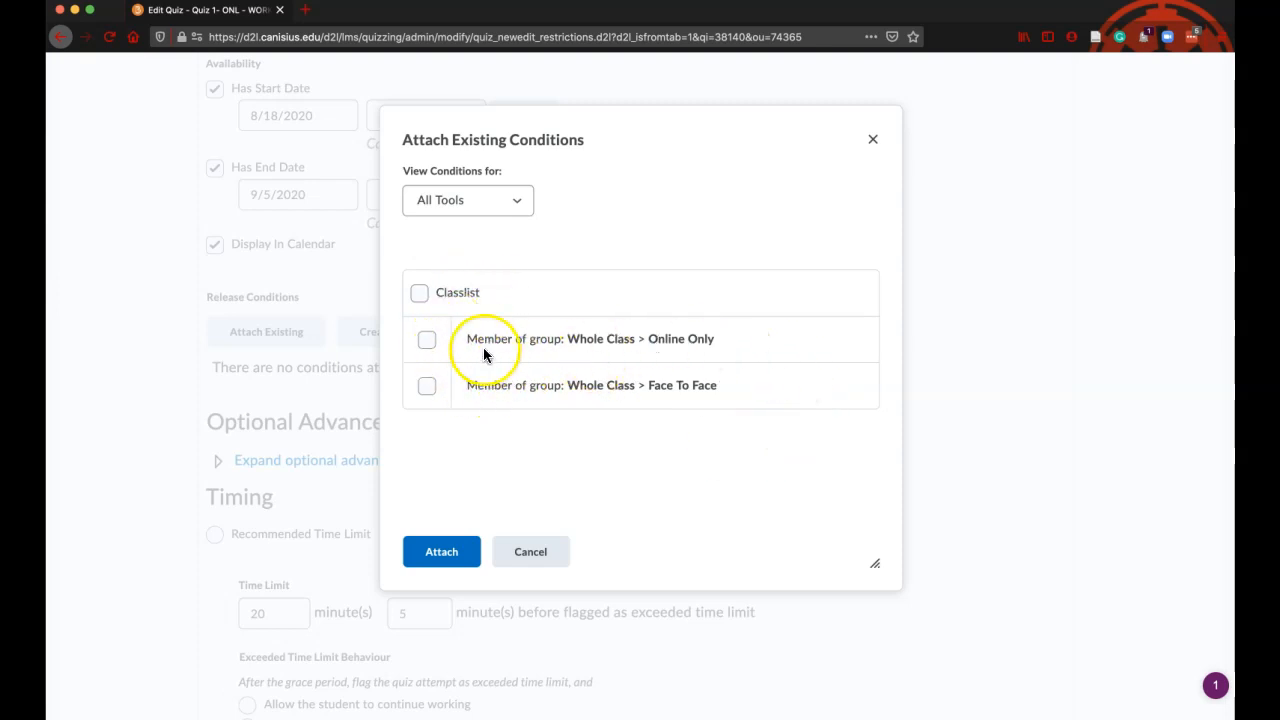
left_click(430, 343)
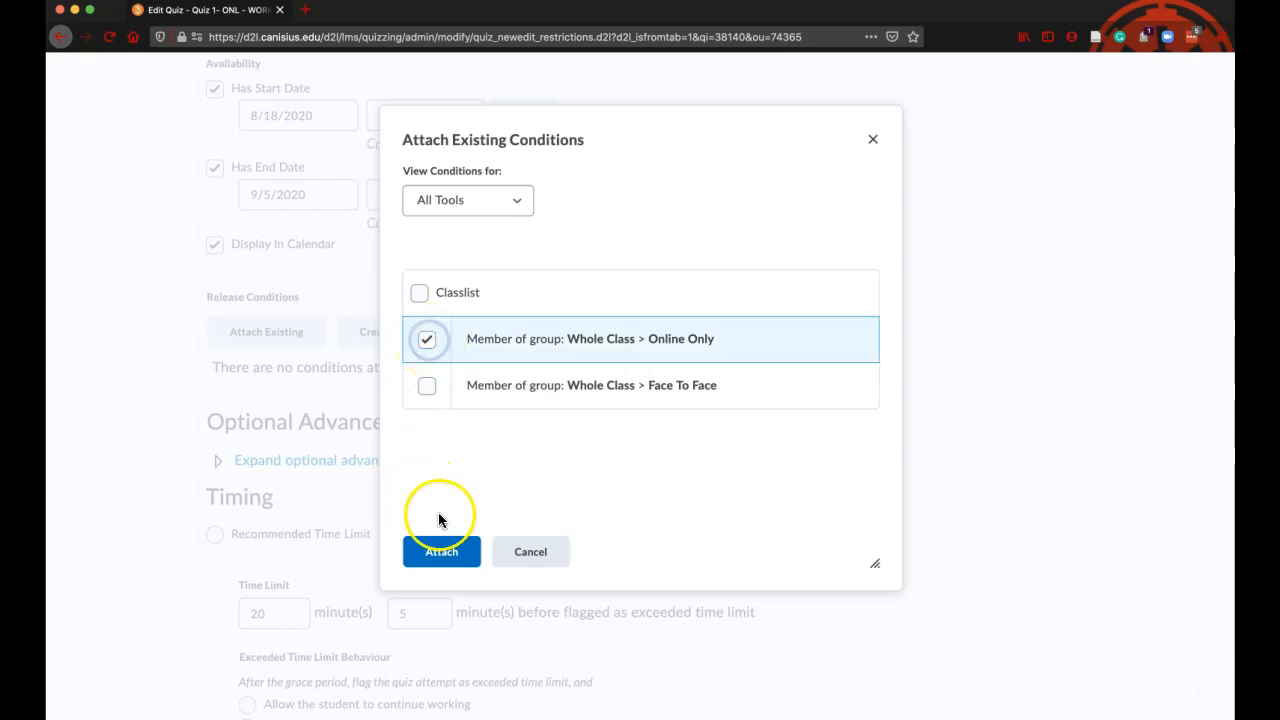
left_click(441, 548)
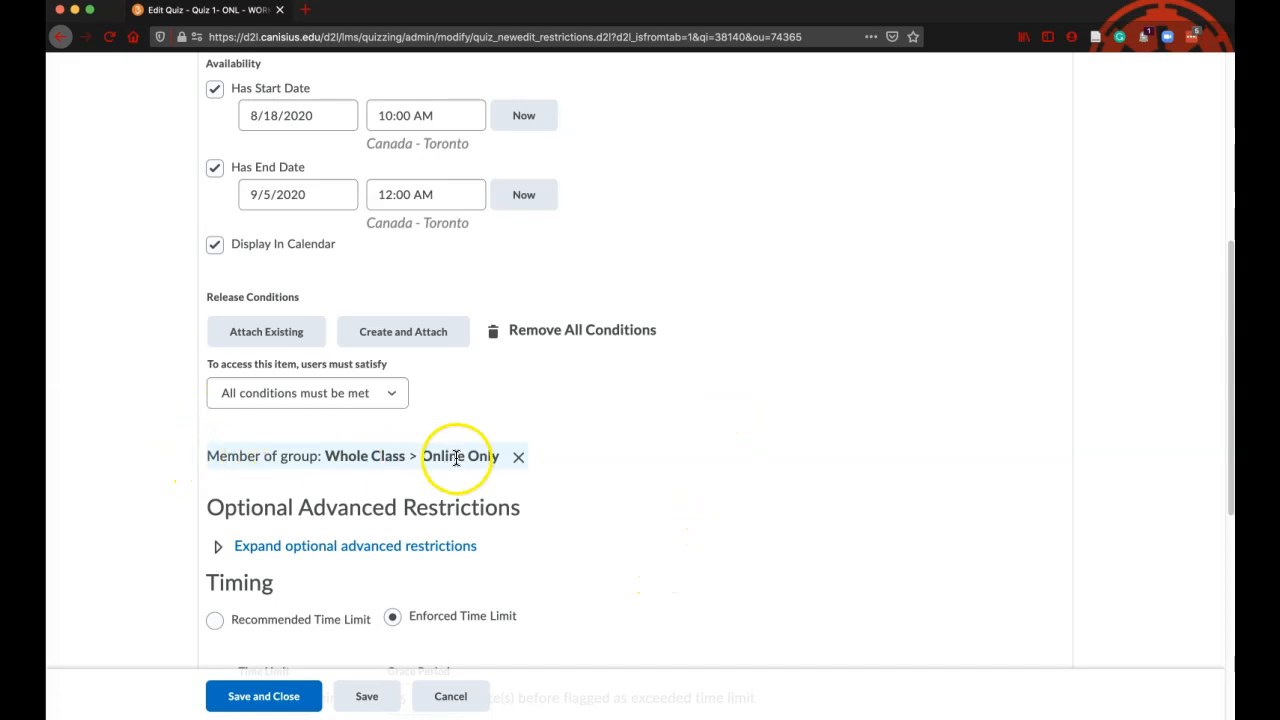
left_click(367, 697)
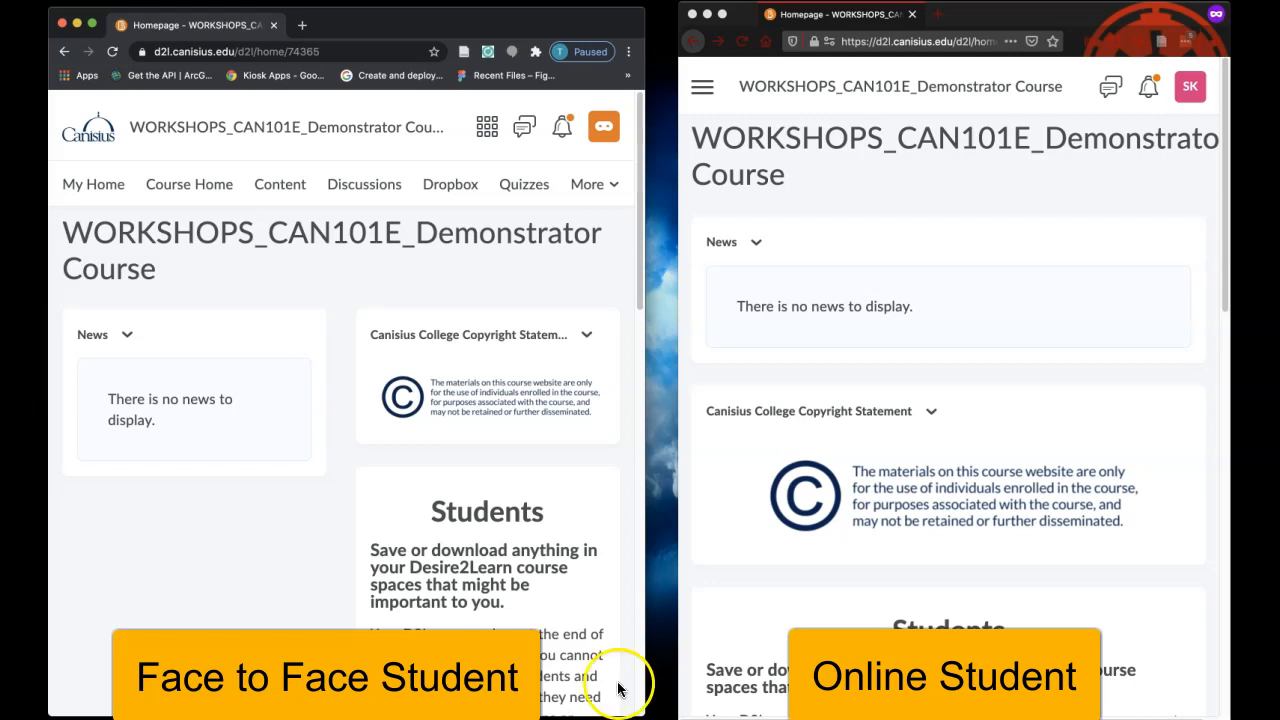
Widen the online student's browser window and examine the quiz lists of the face-to-face and online students
left_click(676, 323)
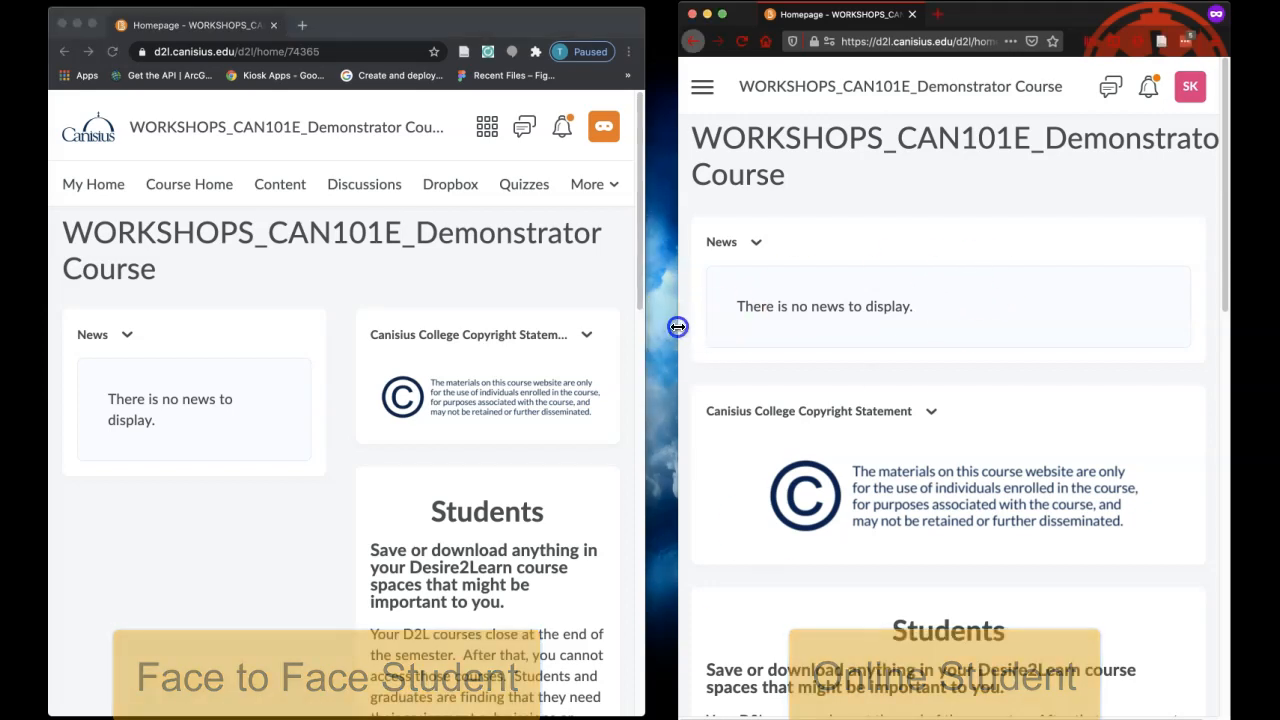
left_click_drag(673, 324, 650, 327)
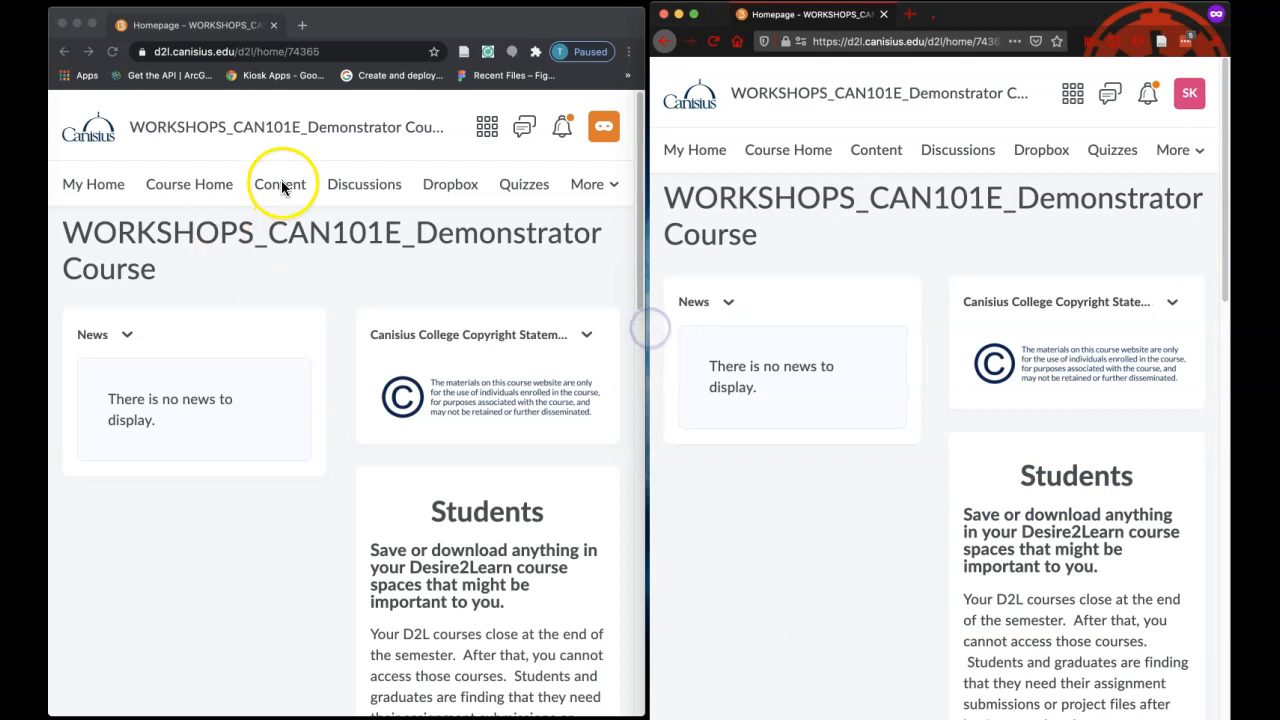
left_click(522, 186)
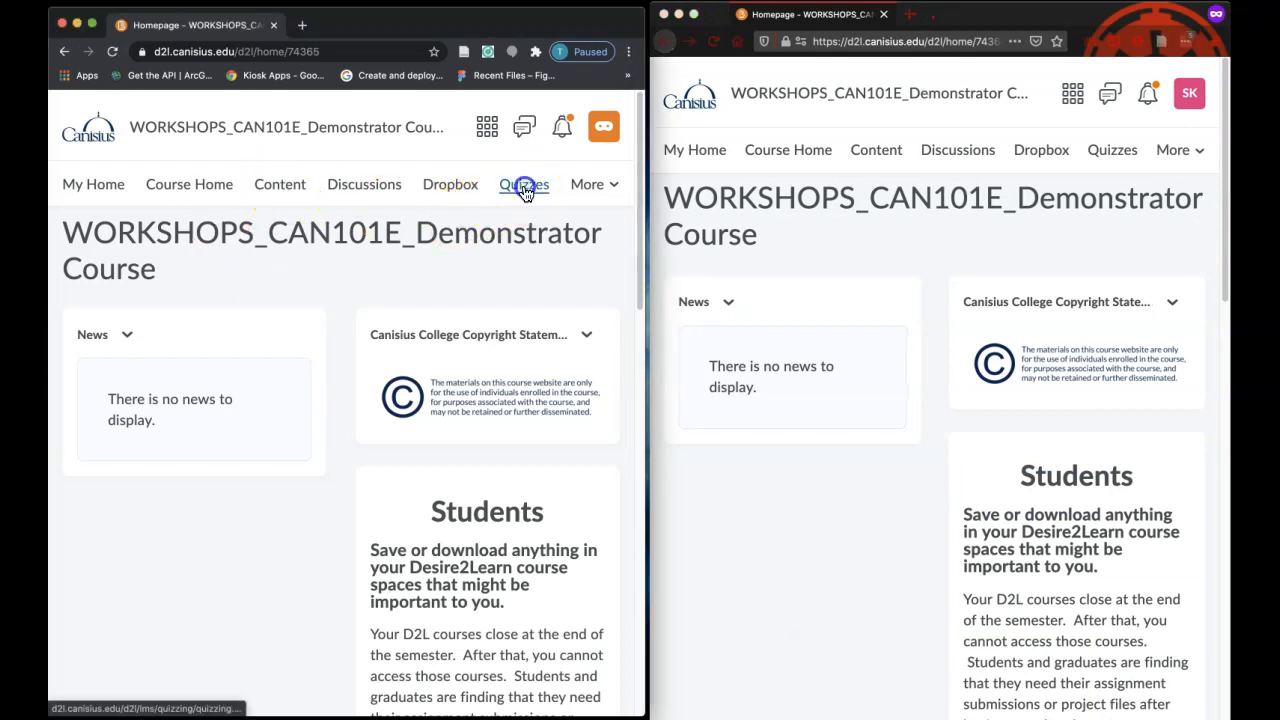
left_click(1109, 151)
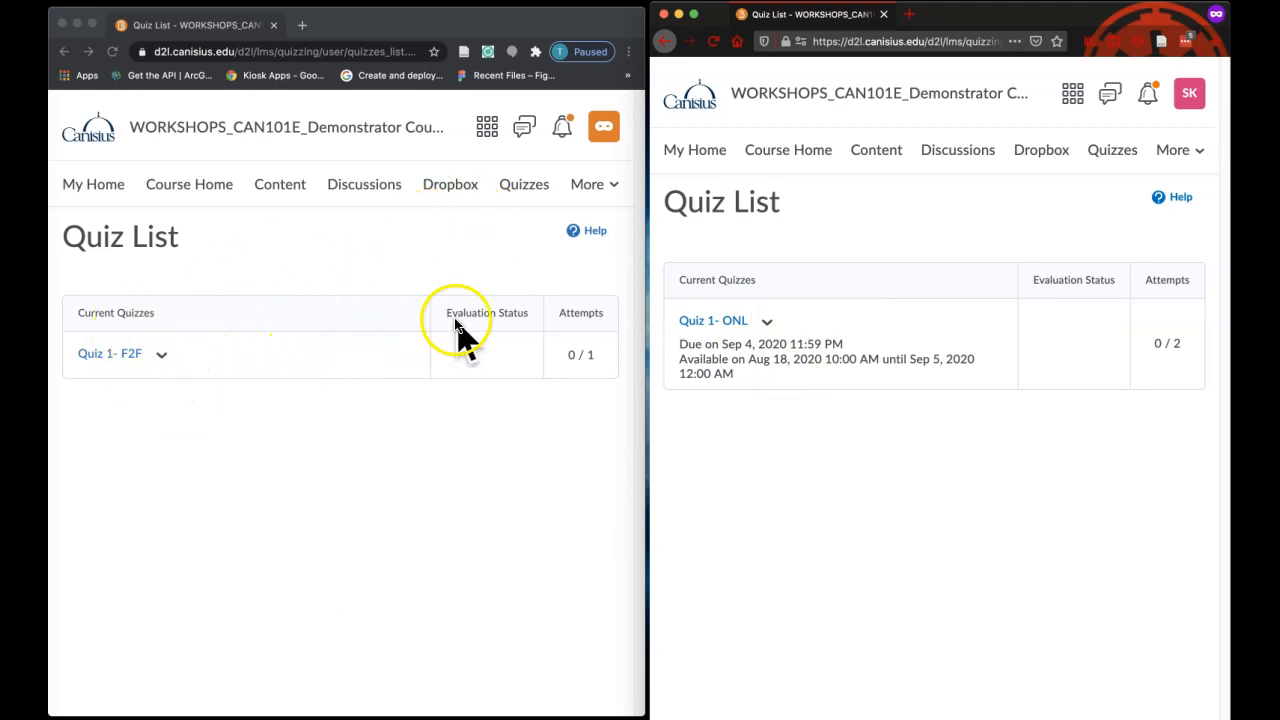
Examine the grade items listed for the face-to-face student and the online student on their Grades pages
left_click(598, 184)
left_click(530, 262)
left_click(1172, 155)
left_click(1115, 228)
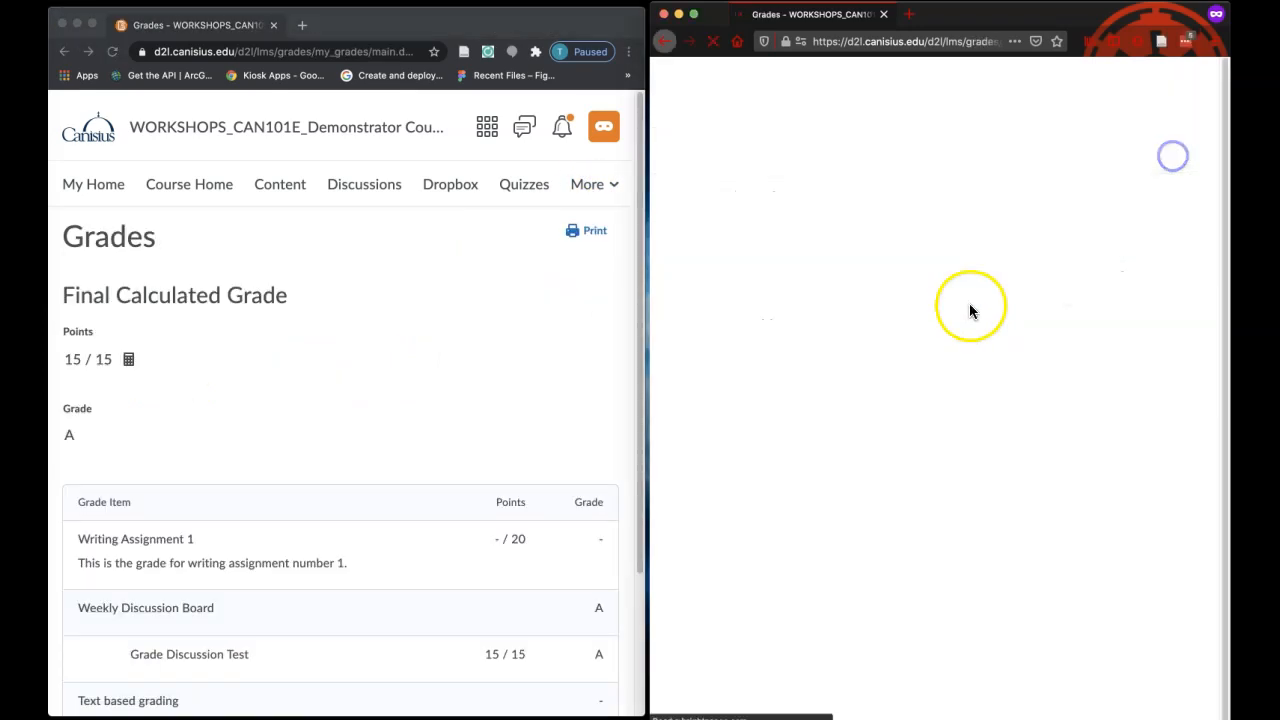
scroll(417, 331, "down", 3)
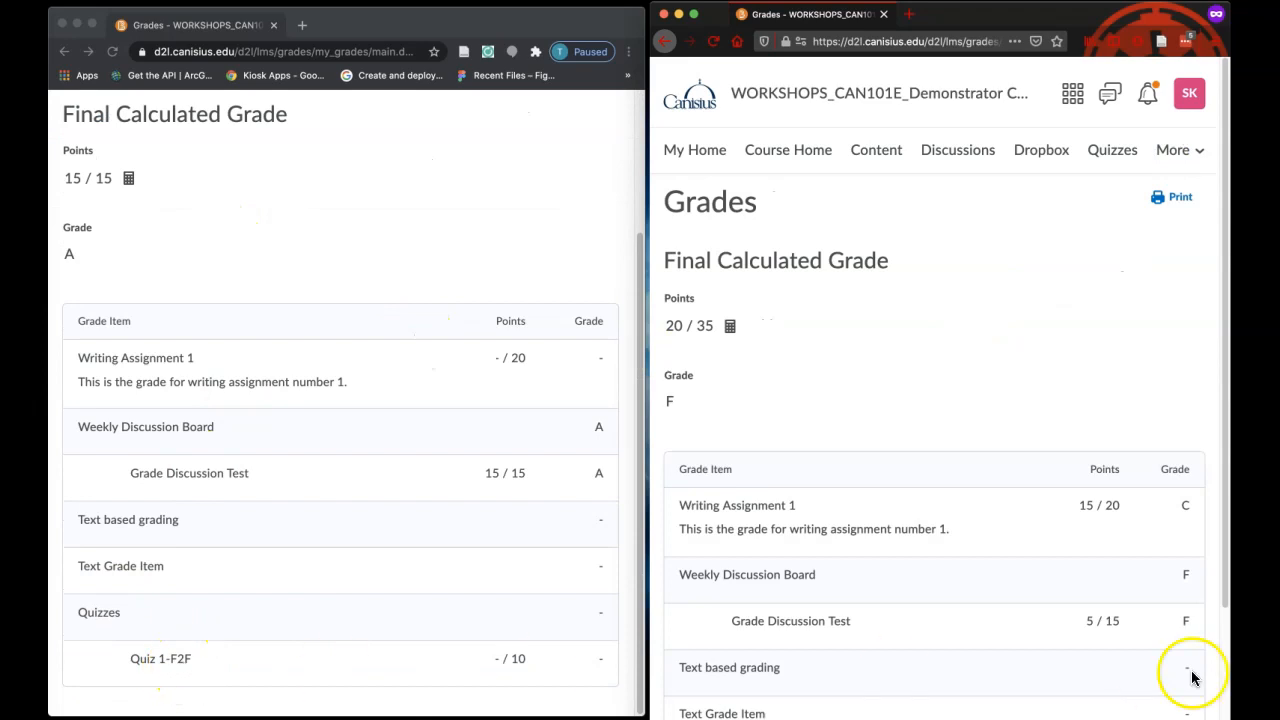
scroll(997, 530, "down", 3)
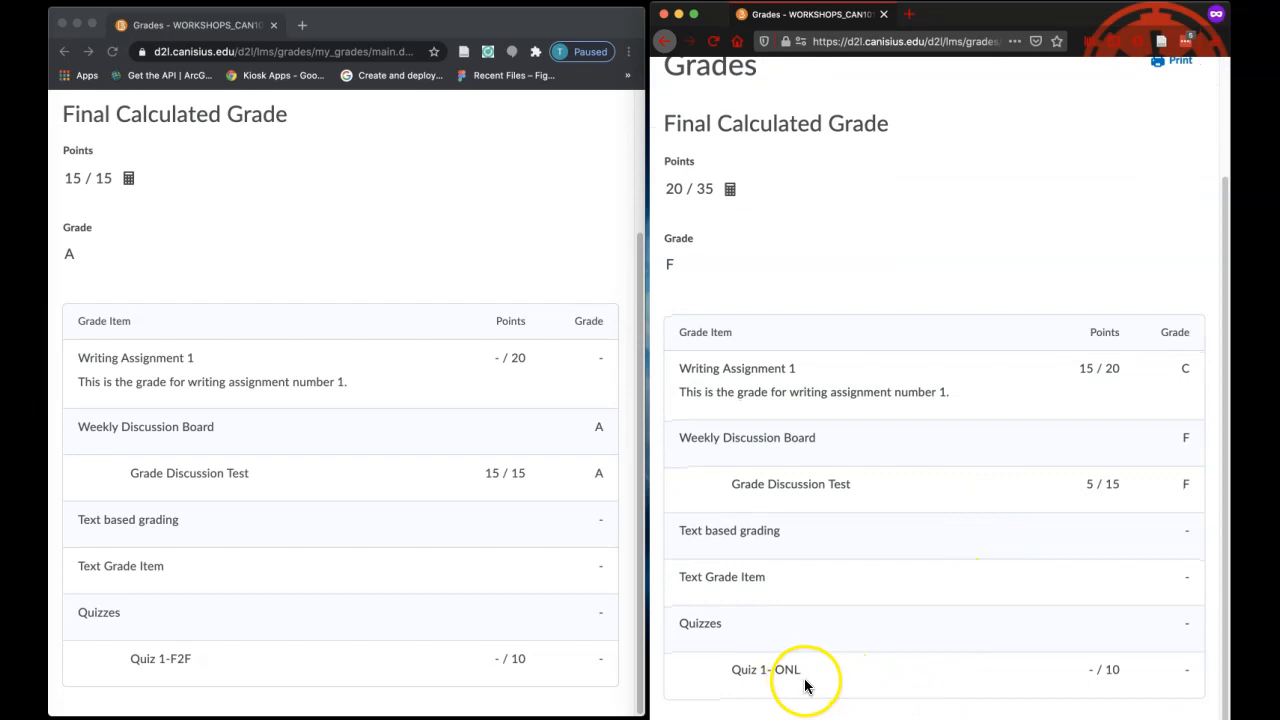
scroll(770, 385, "up", 3)
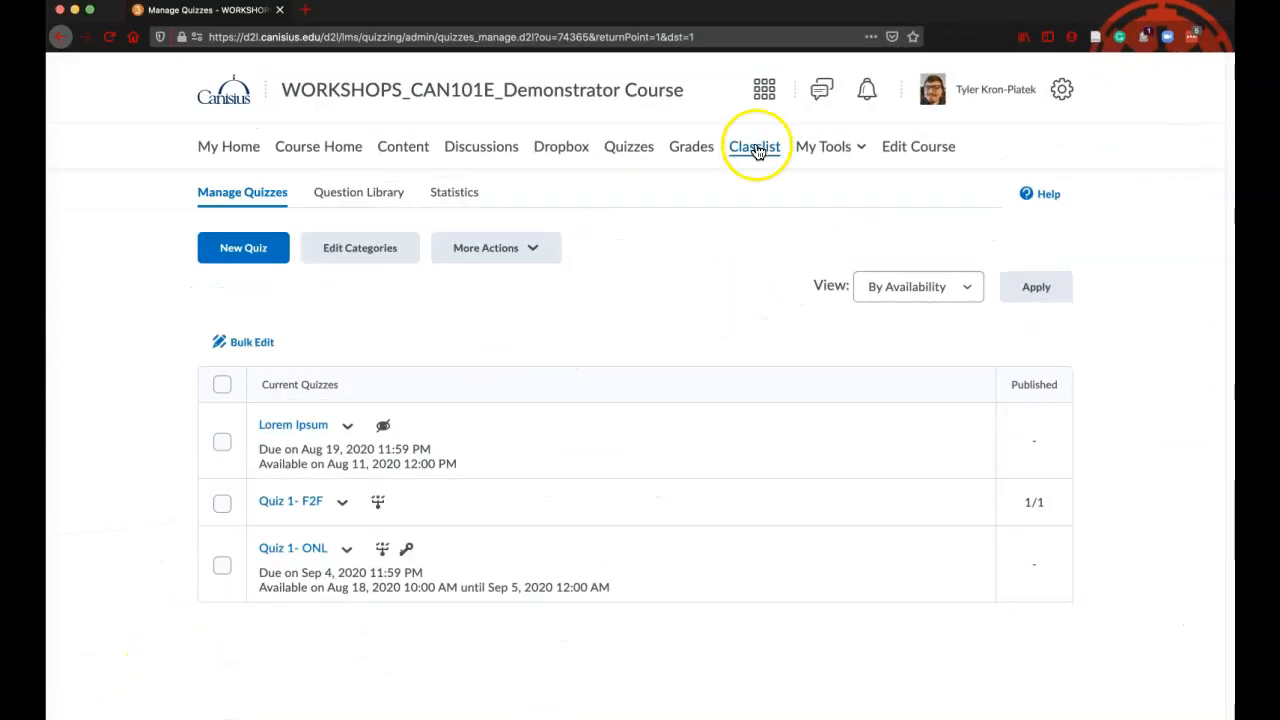
View the instructor's course classlist by Groups
left_click(757, 150)
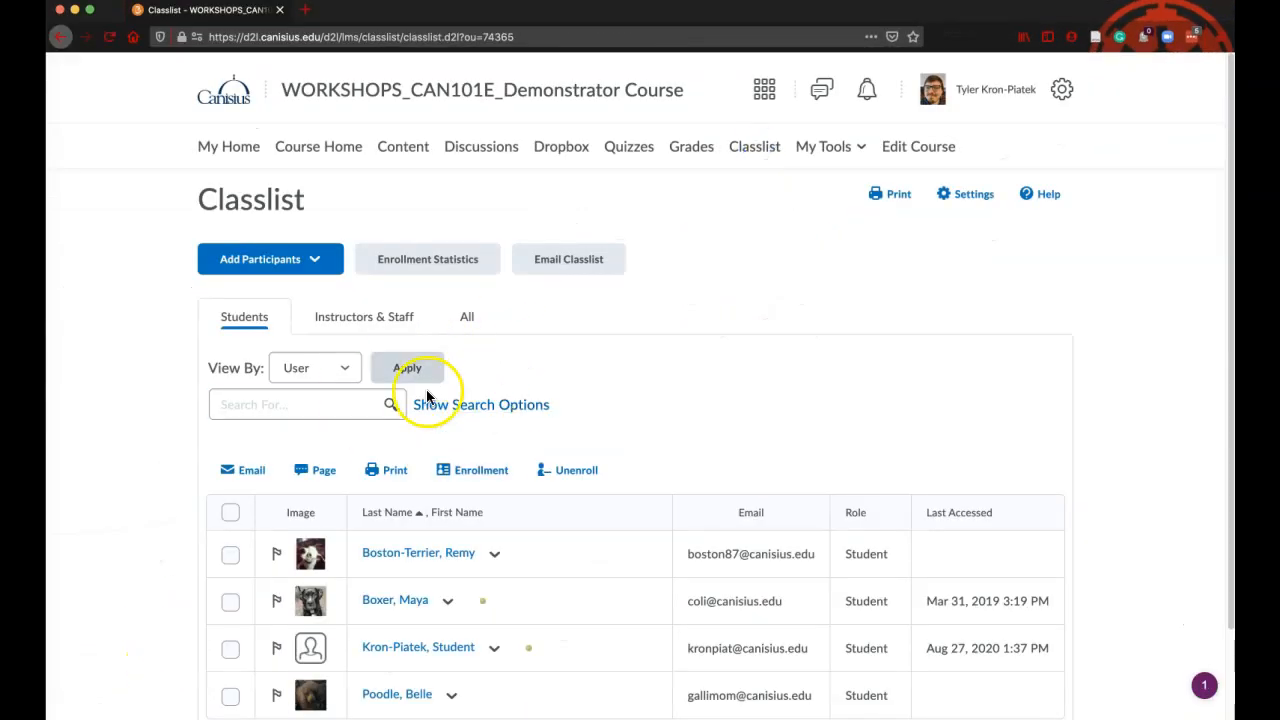
left_click(341, 370)
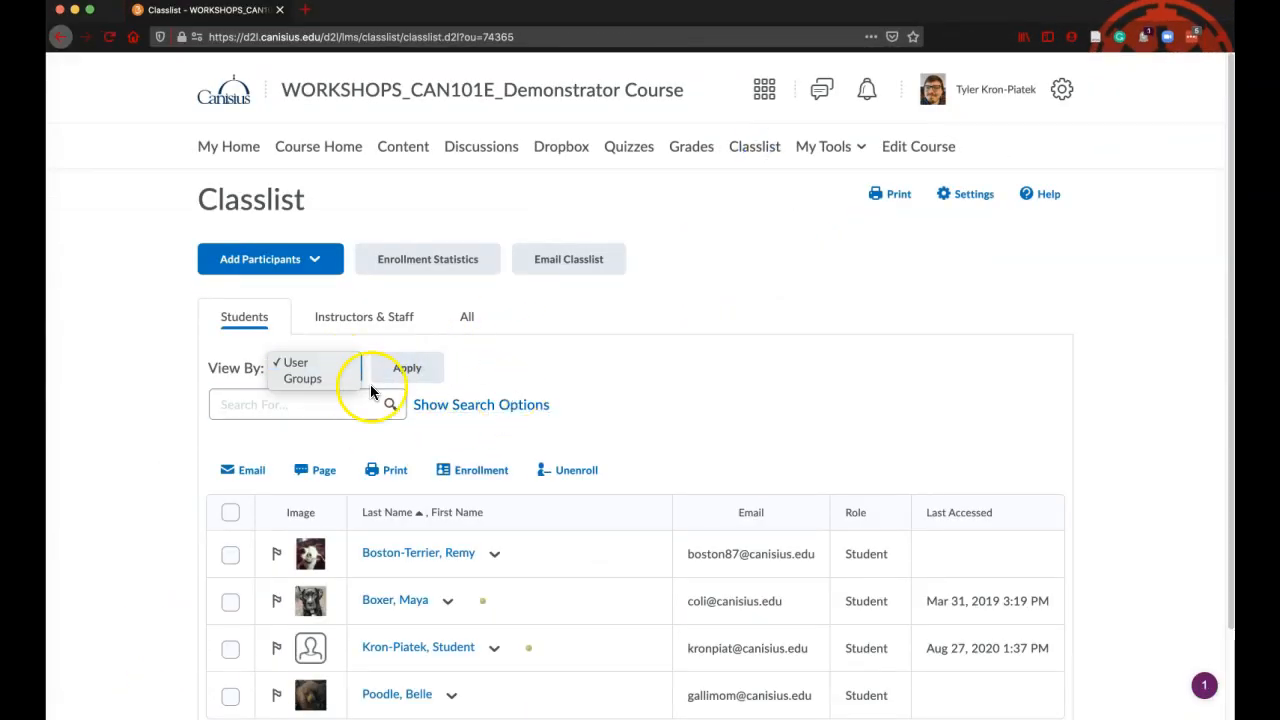
left_click(528, 365)
left_click(330, 363)
left_click(319, 378)
left_click(401, 368)
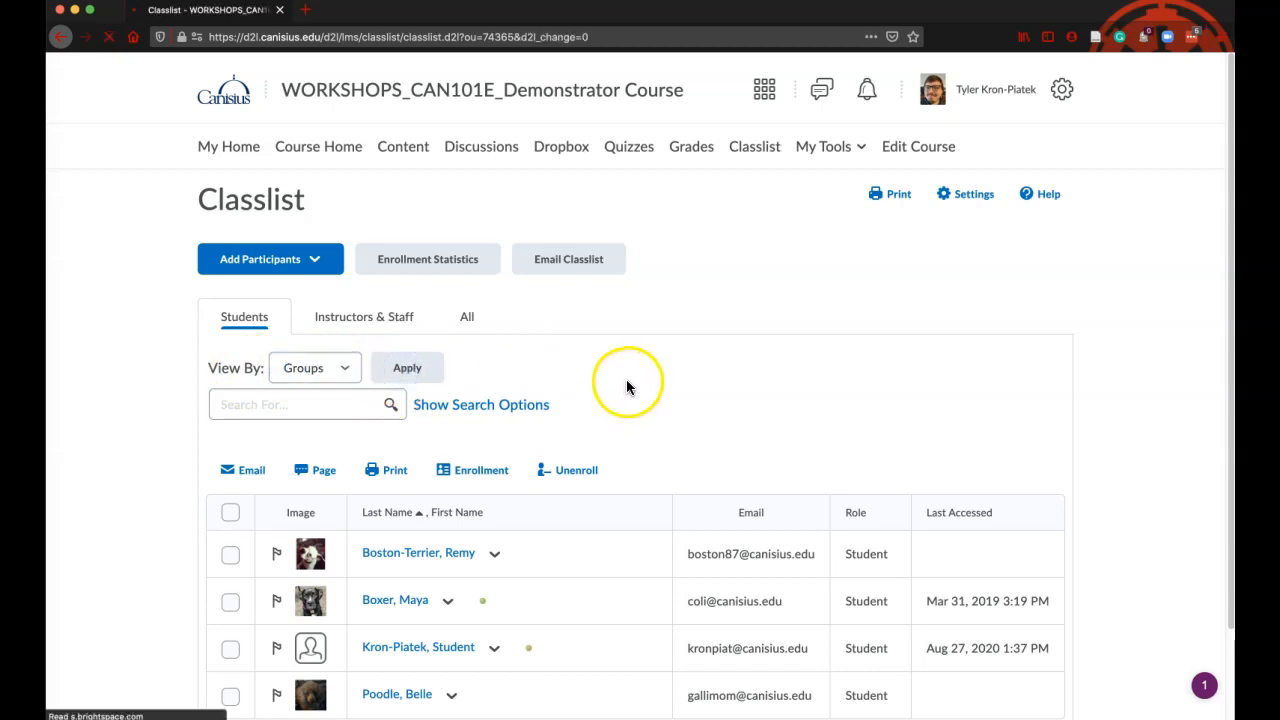
Filter the classlist to the members of the Online Only group
left_click(537, 371)
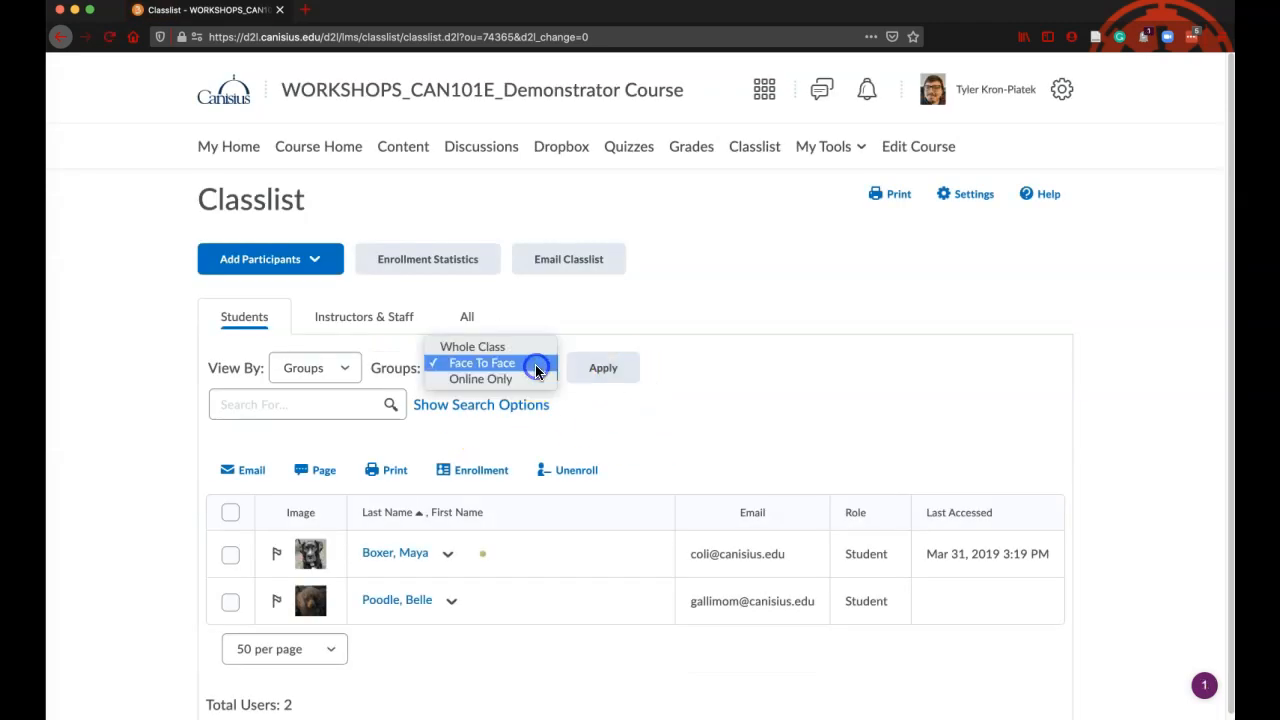
left_click(530, 377)
left_click(577, 378)
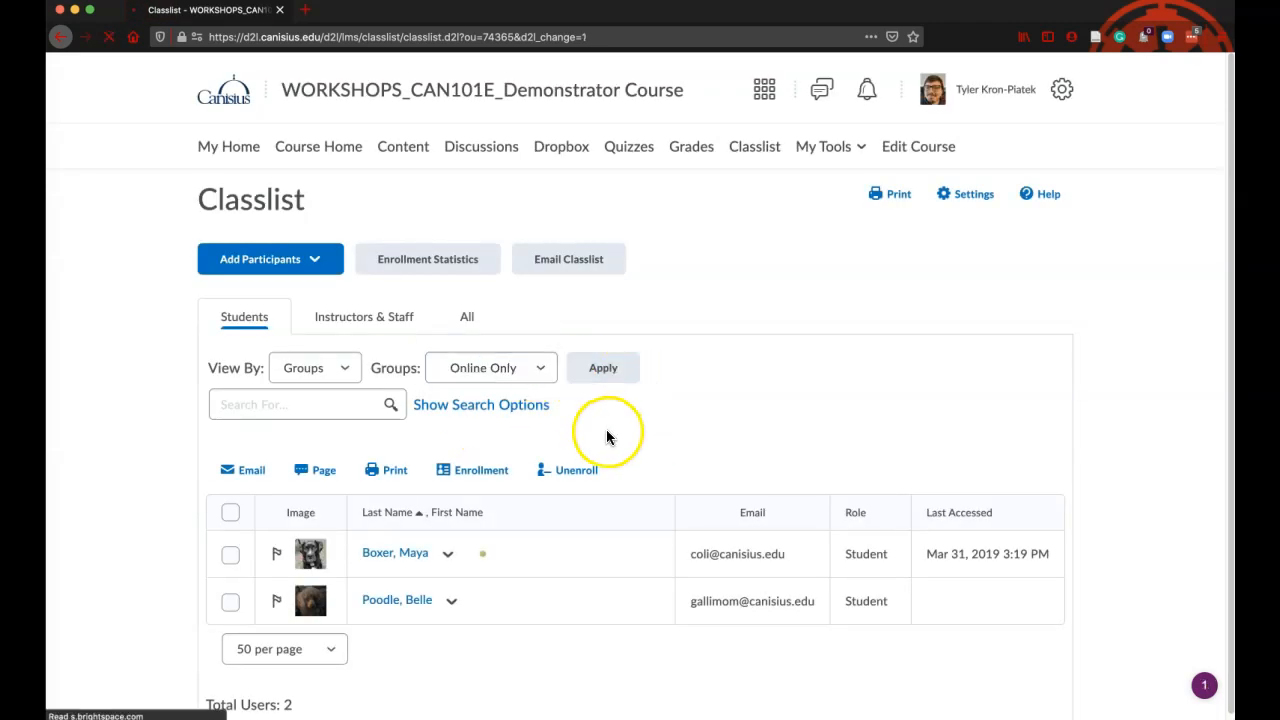